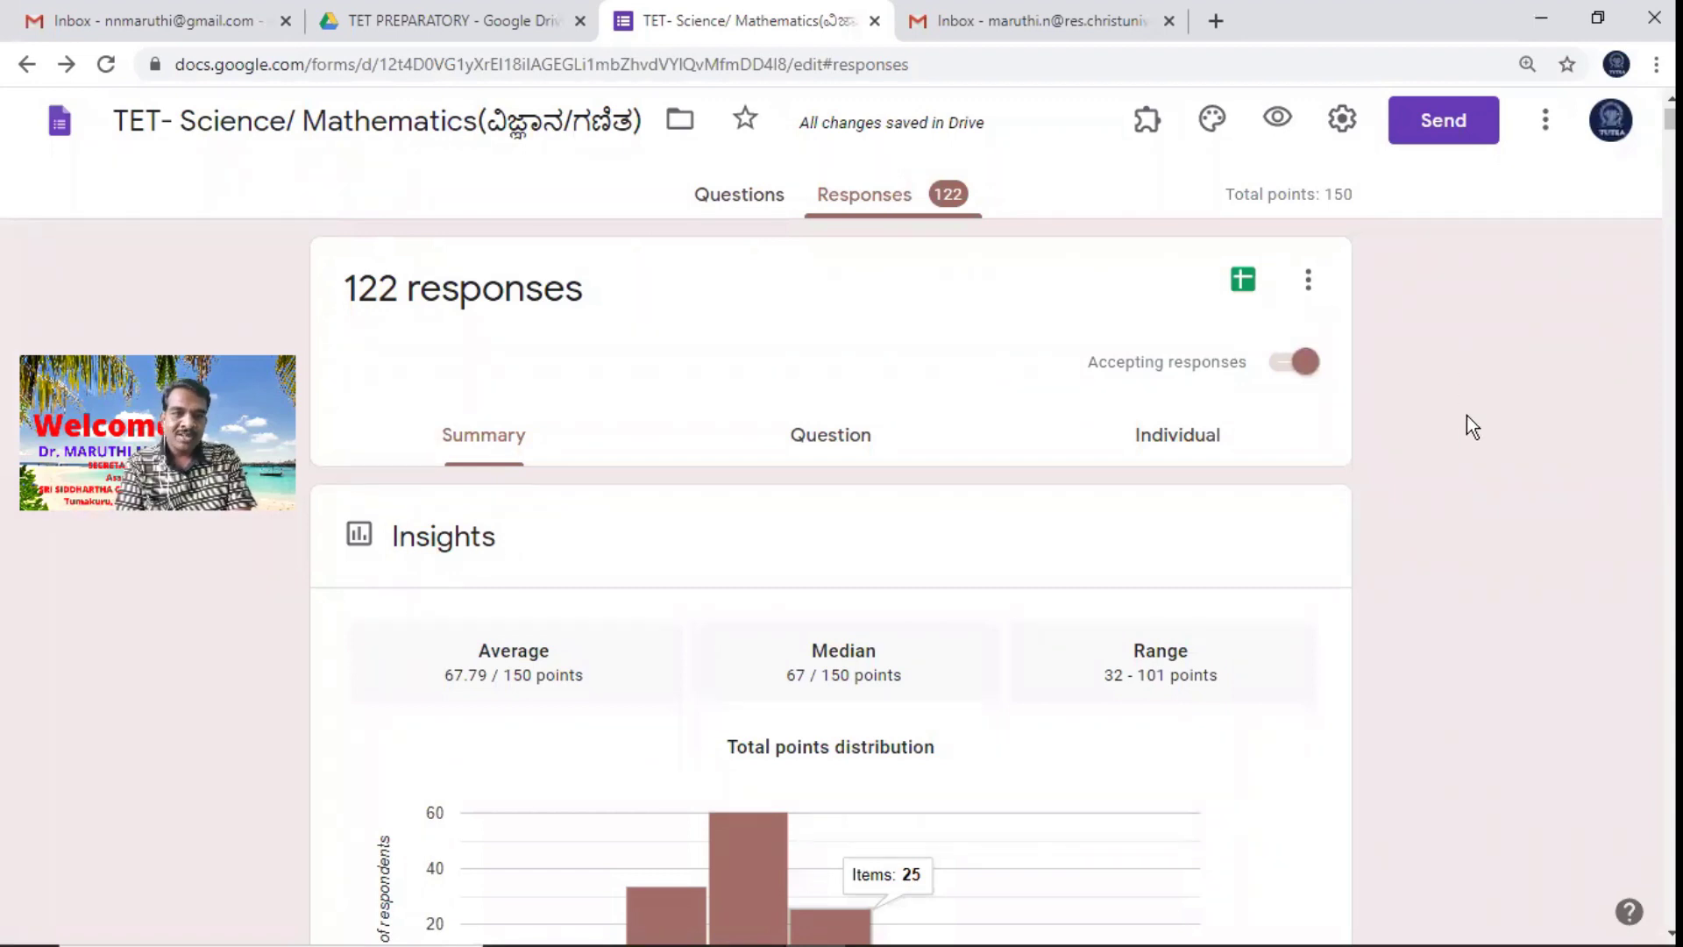
Check the TET PREPARATORY Drive folder, return to the form, and open the Forms add-ons Marketplace.
{"action": "left_click", "coordinate": [369, 21]}
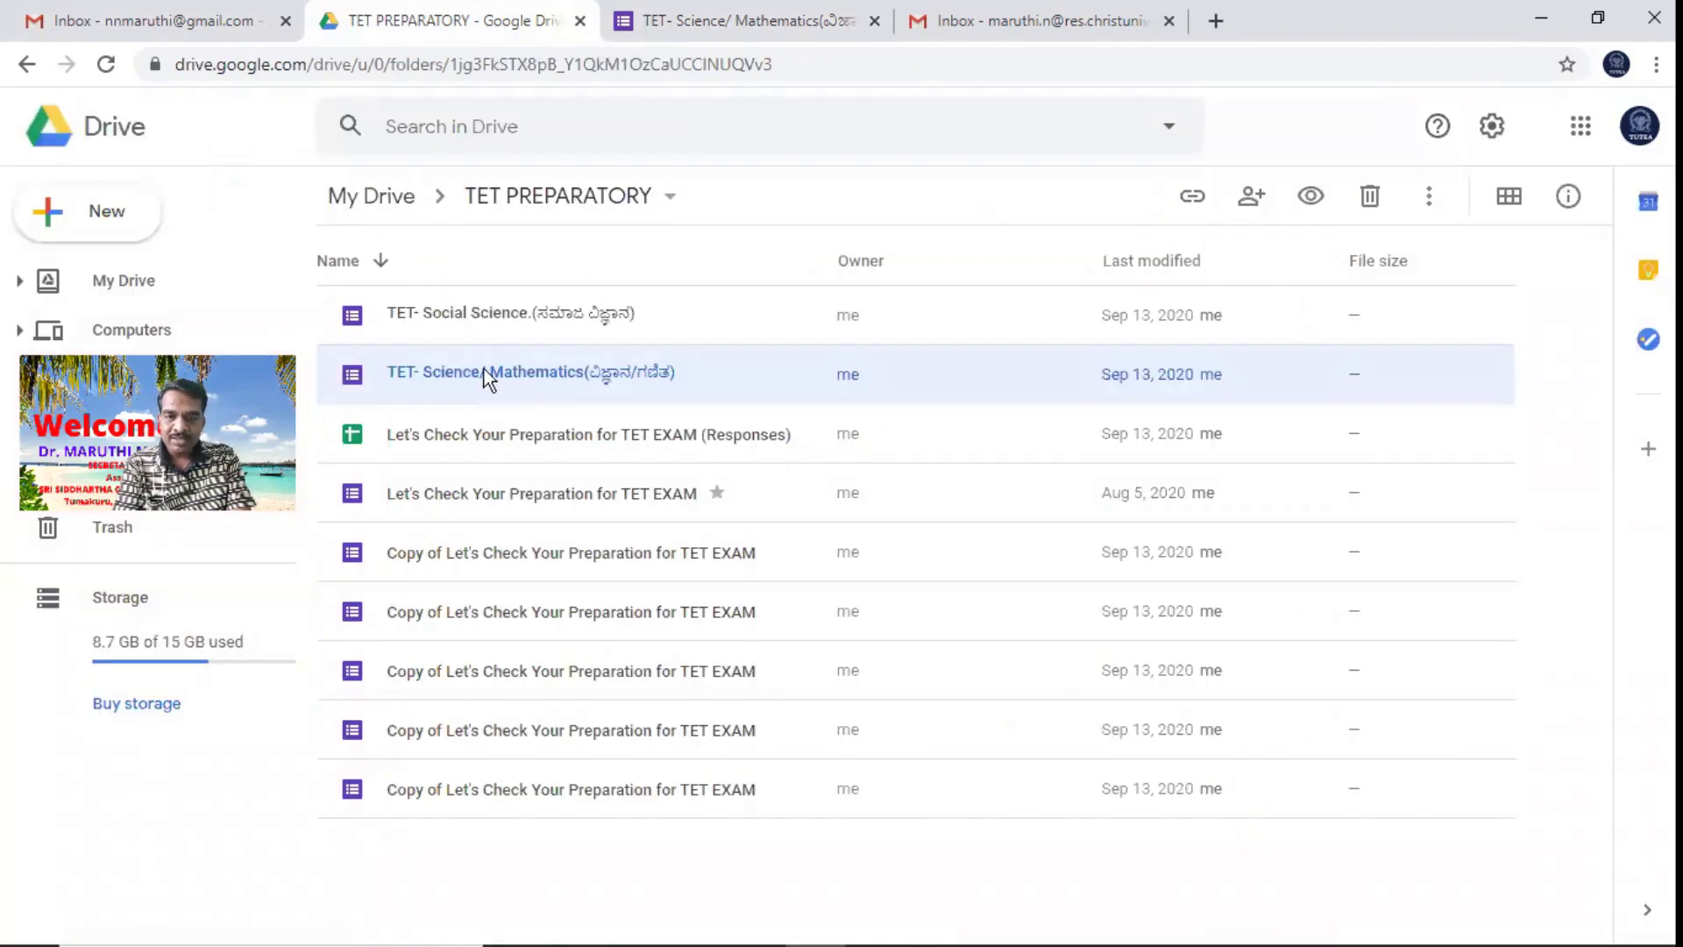
{"action": "left_click", "coordinate": [698, 26]}
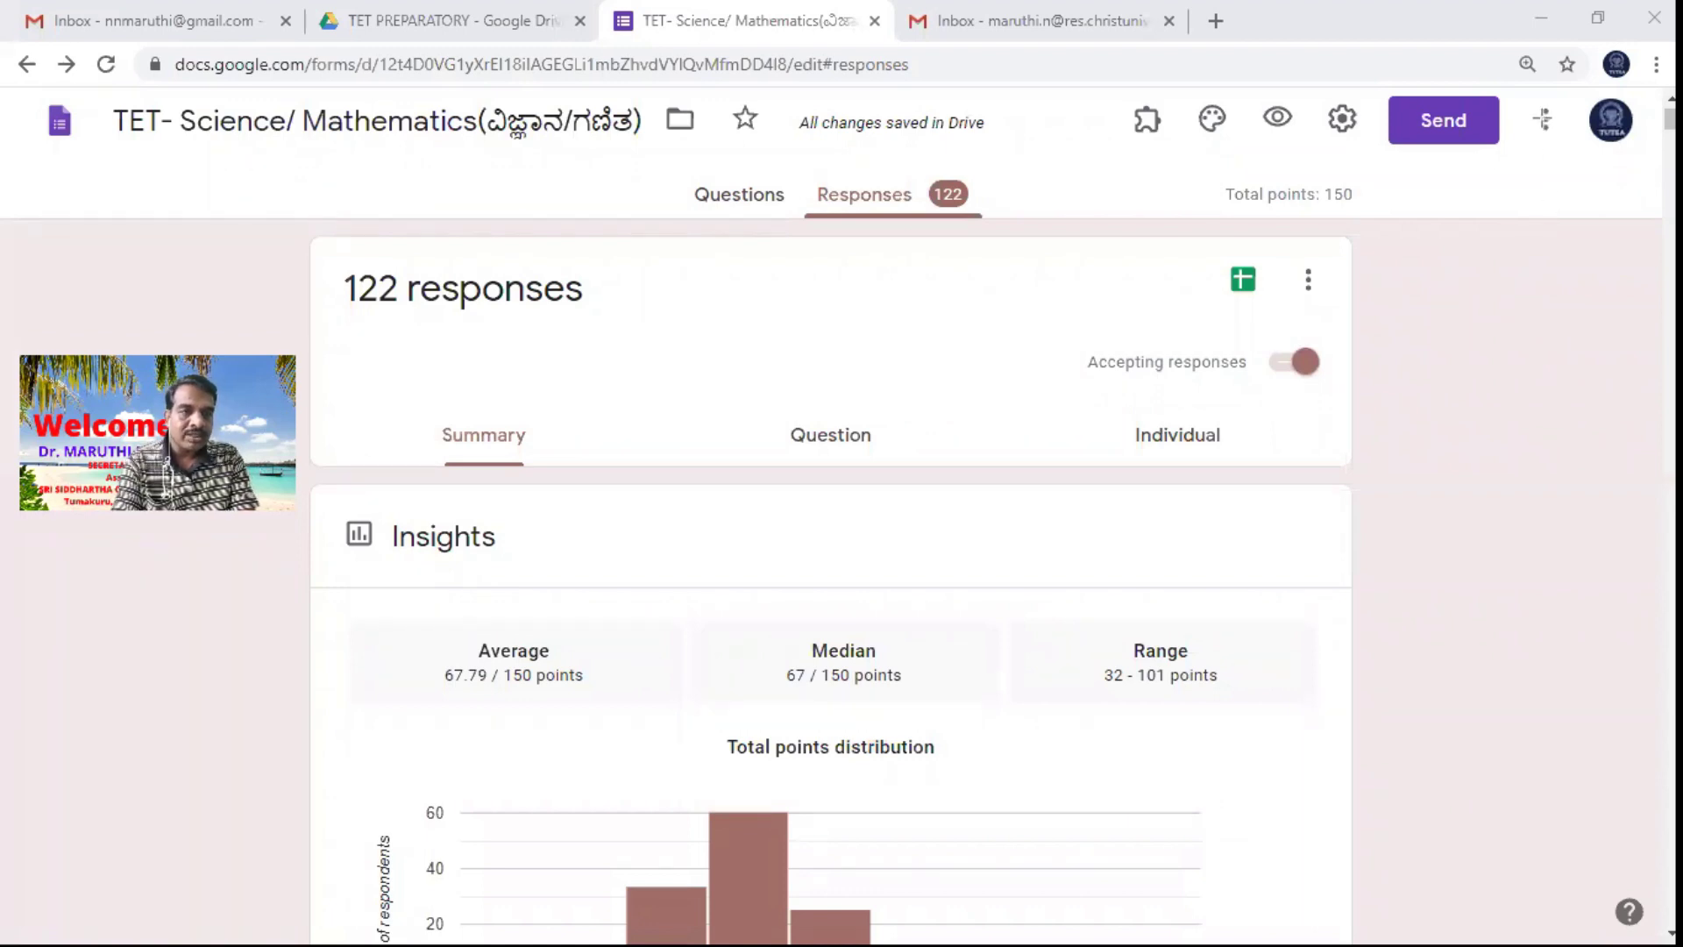
{"action": "mouse_move", "coordinate": [1517, 100]}
{"action": "left_mouse_down"}
{"action": "mouse_move", "coordinate": [1581, 148]}
{"action": "mouse_move", "coordinate": [1585, 173]}
{"action": "left_mouse_up"}
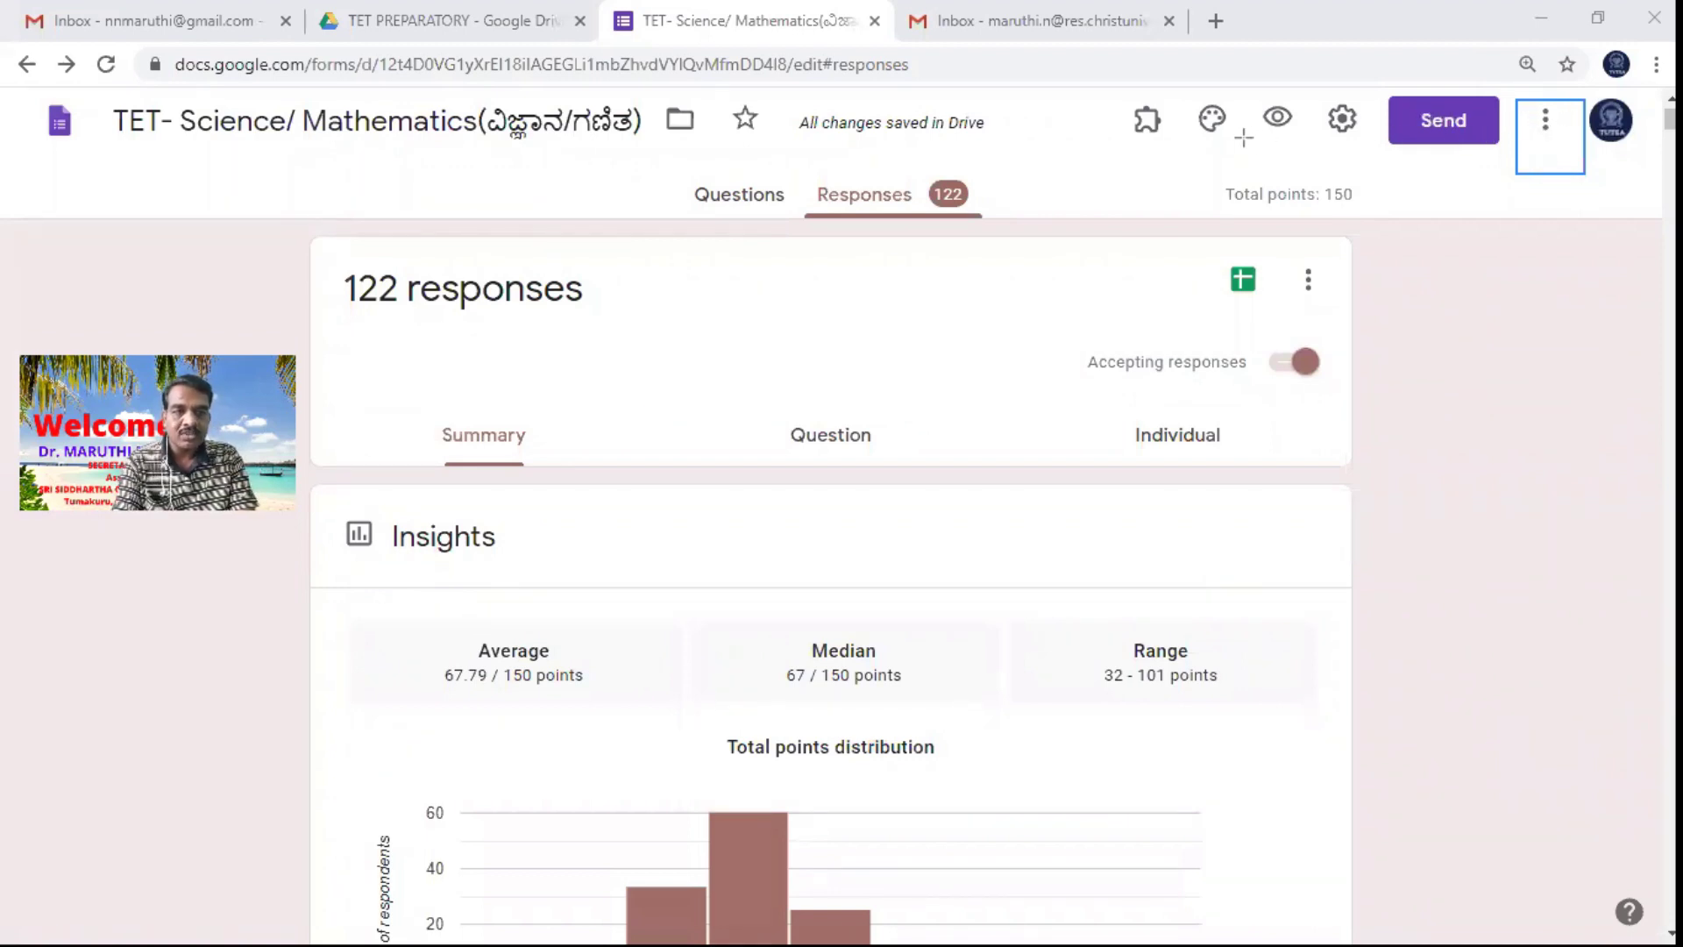
{"action": "left_click", "coordinate": [1546, 132]}
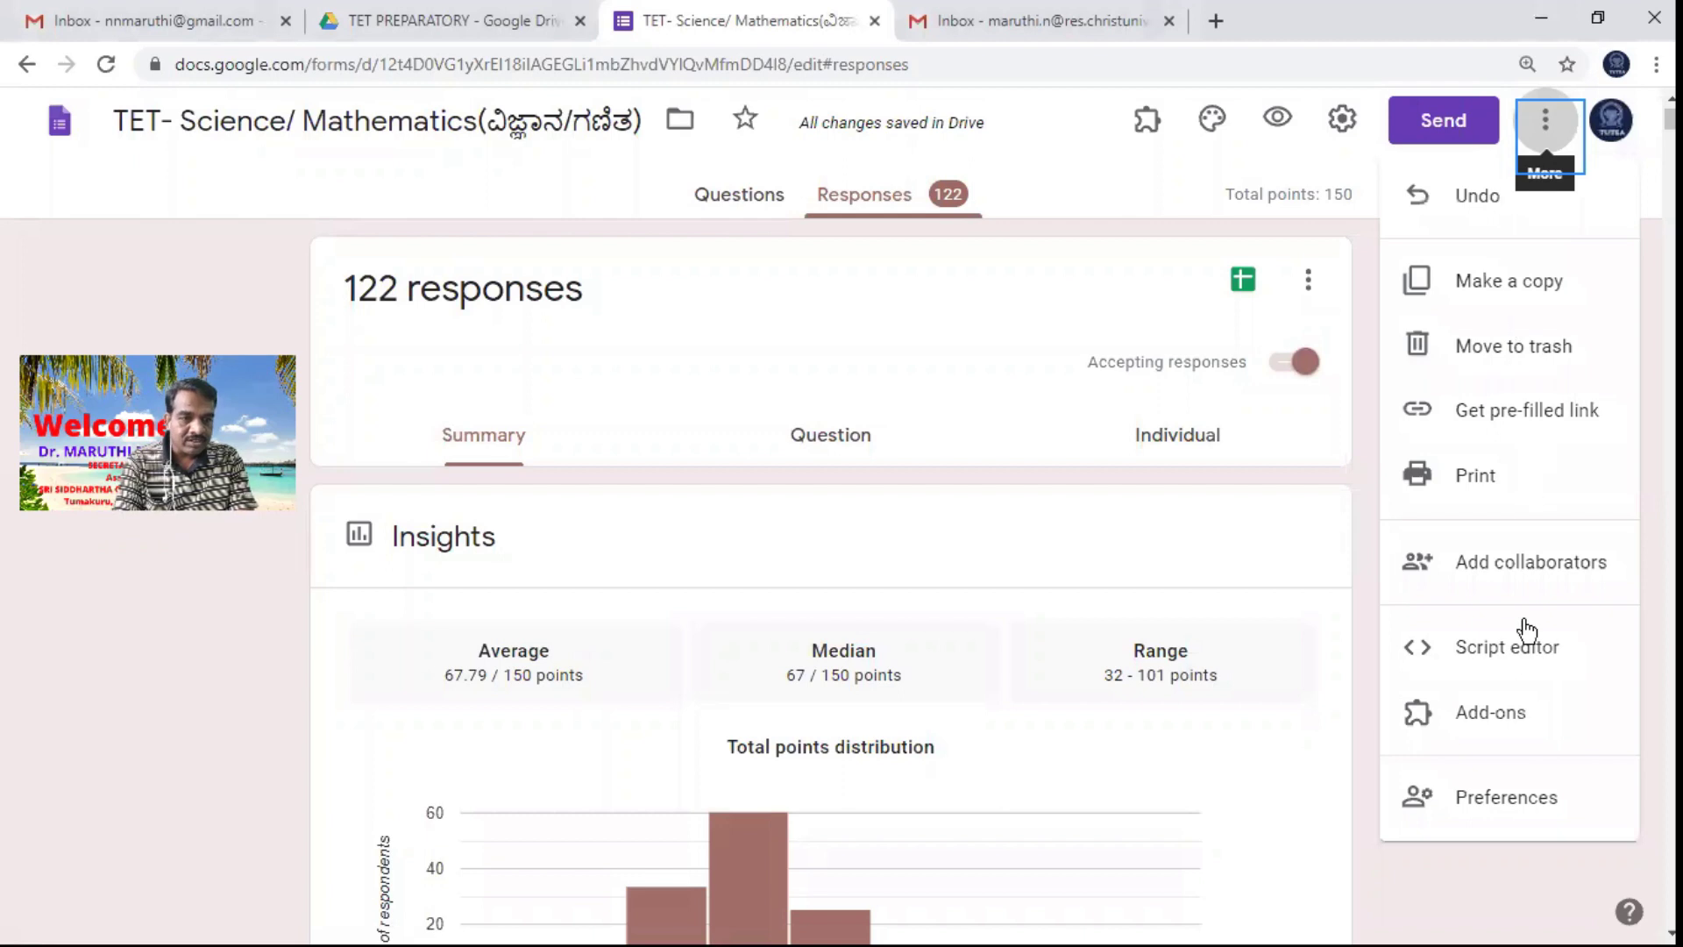
{"action": "left_click", "coordinate": [1496, 715]}
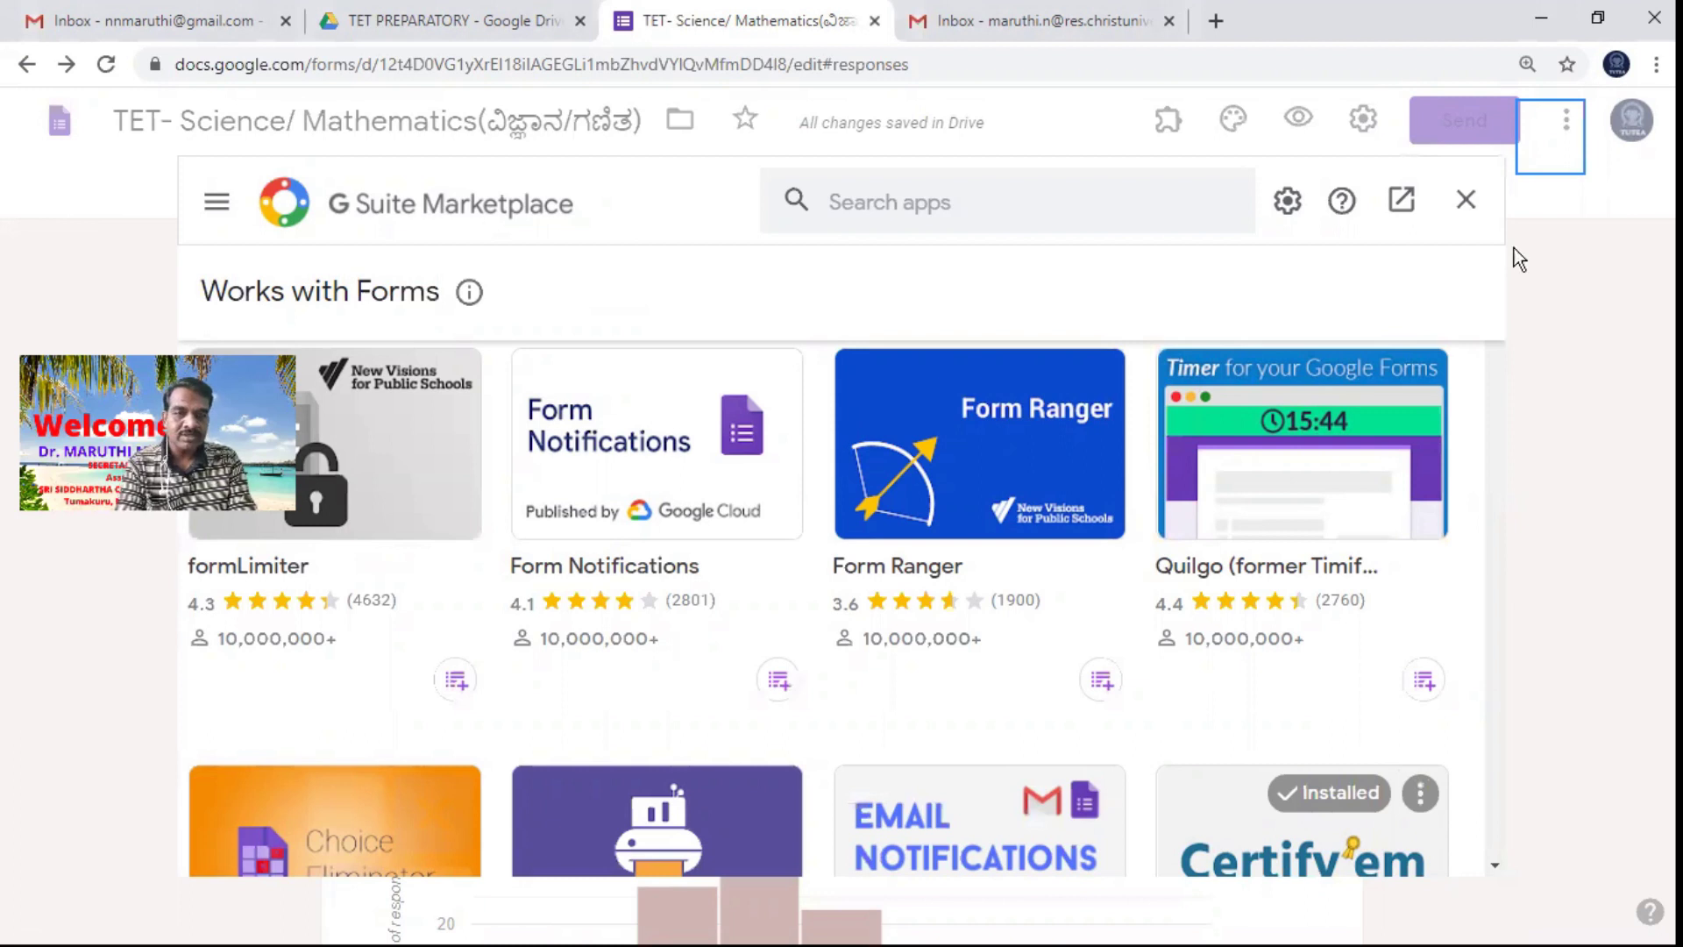
Search the Marketplace for Form Presenter+Timer, confirm it shows Installed, then clear the search and close.
{"action": "left_click", "coordinate": [851, 201]}
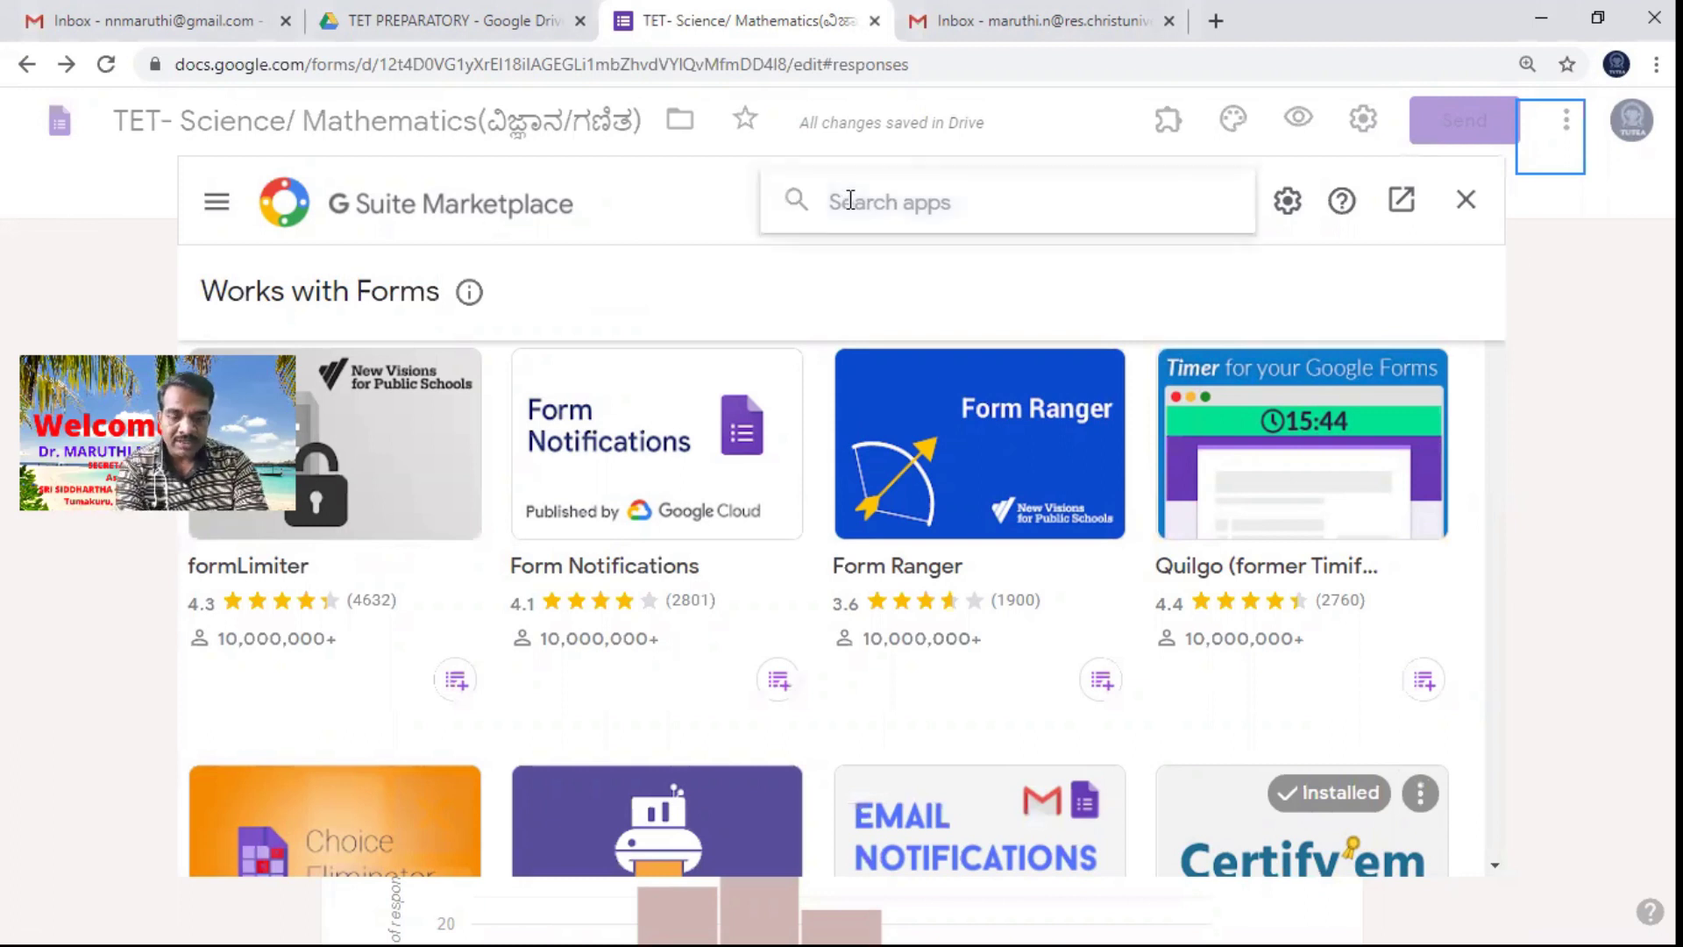
{"action": "type", "text": "FO"}
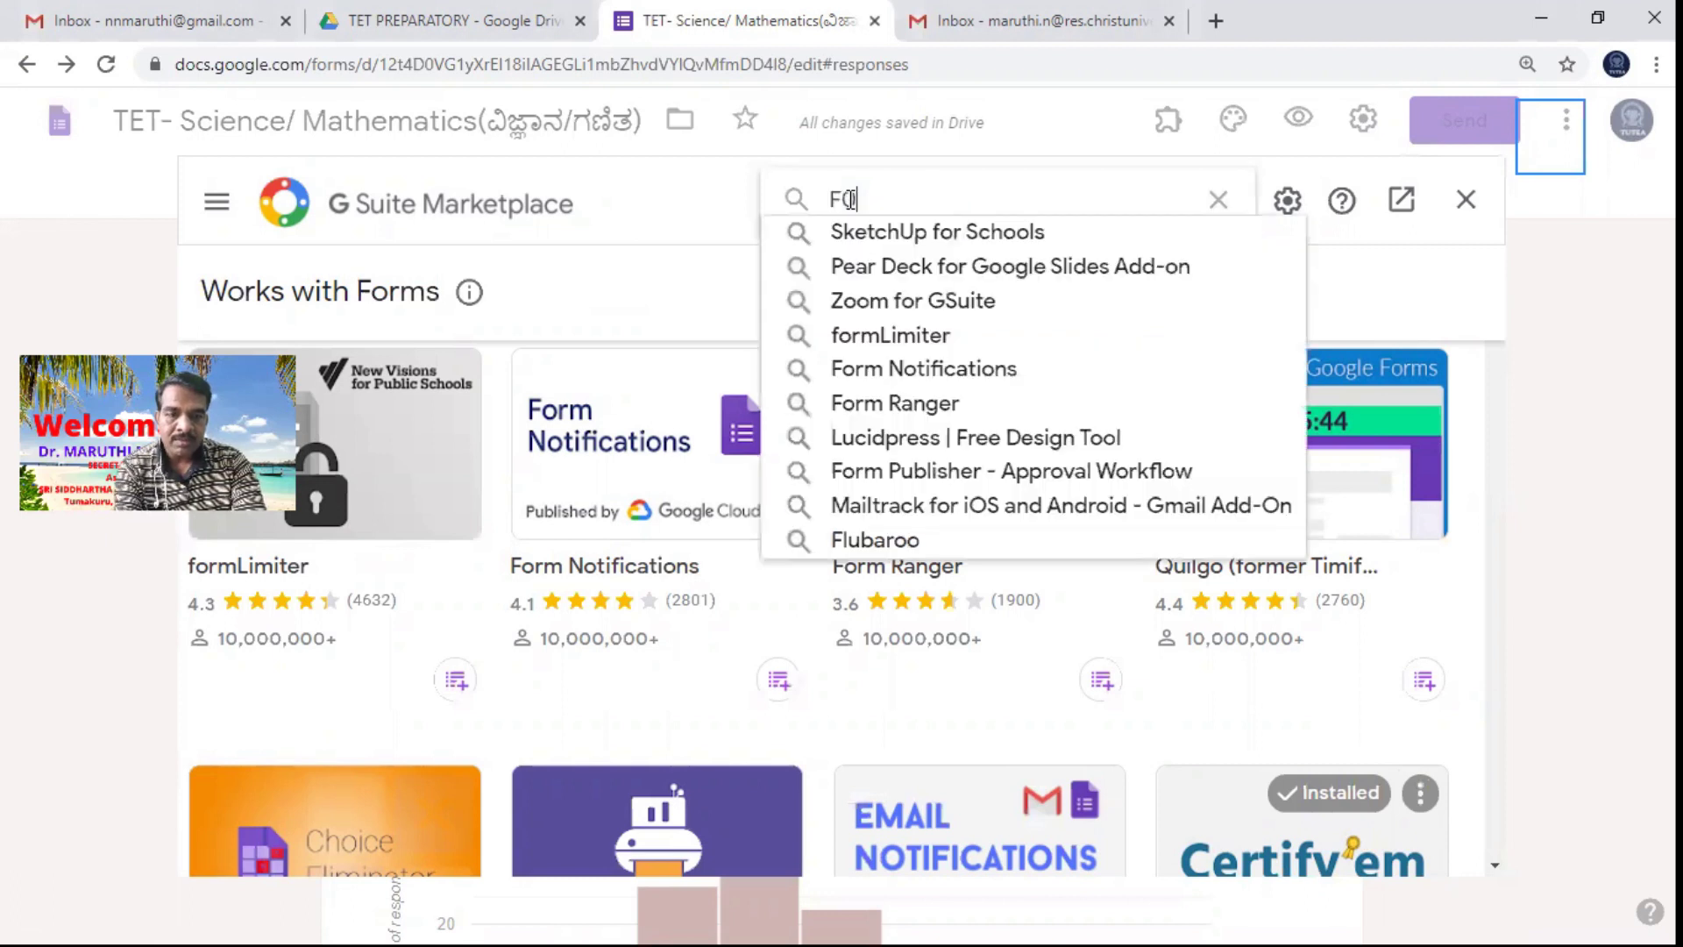
{"action": "type", "text": "RM PRE"}
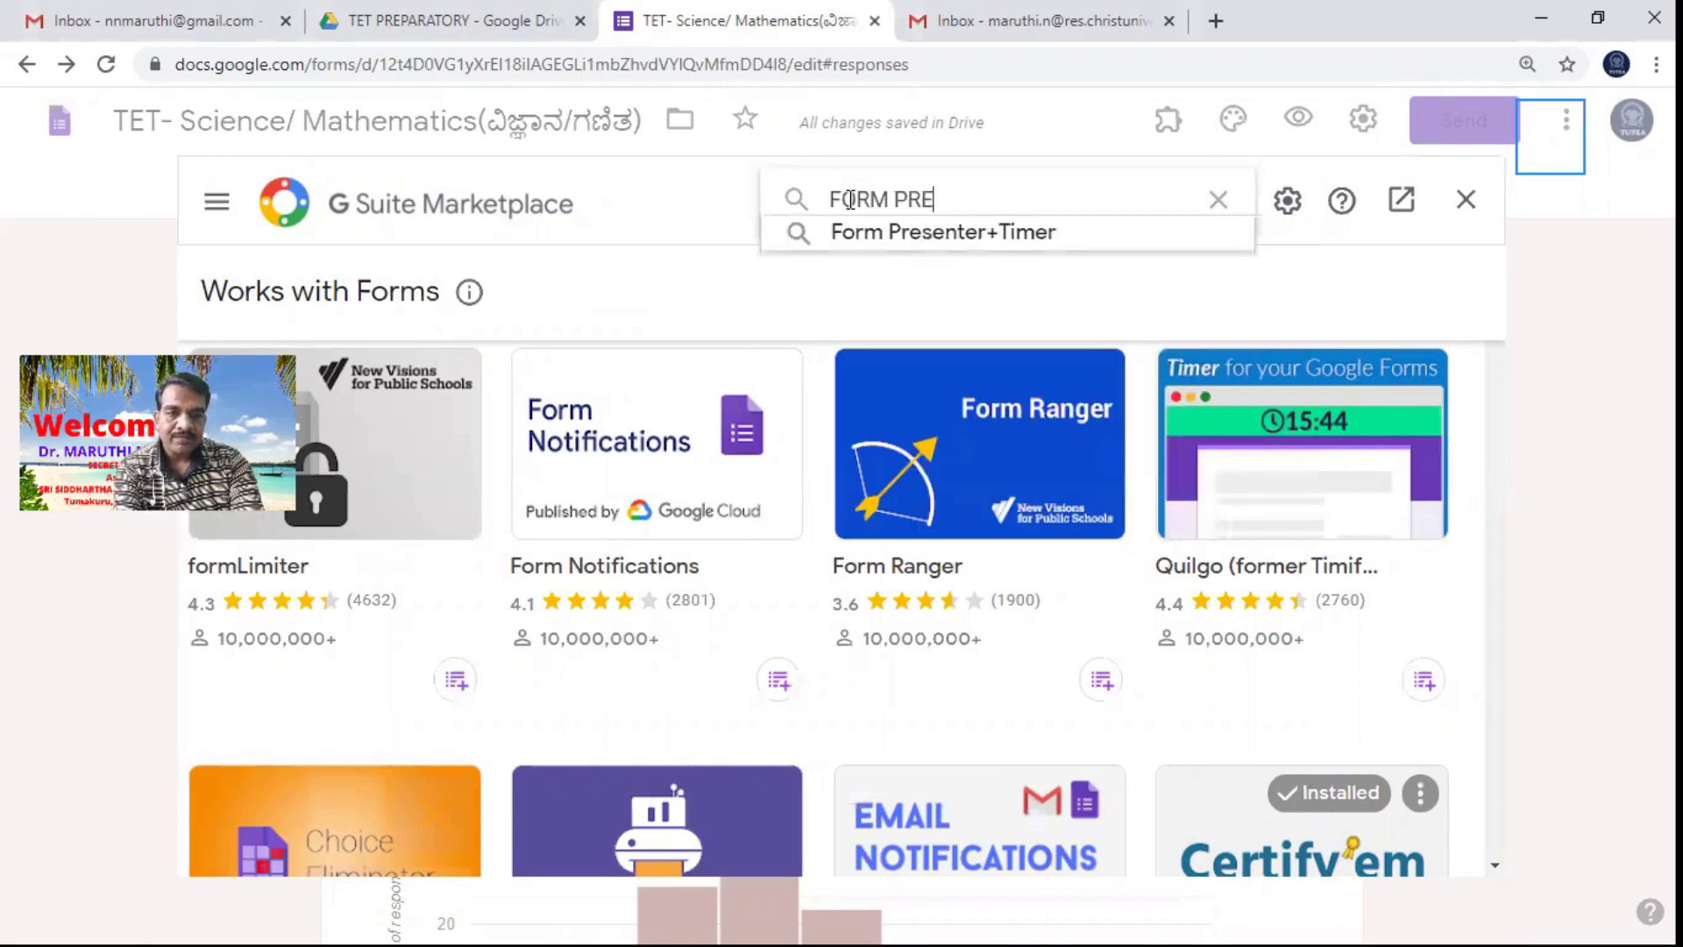
{"action": "type", "text": "SE"}
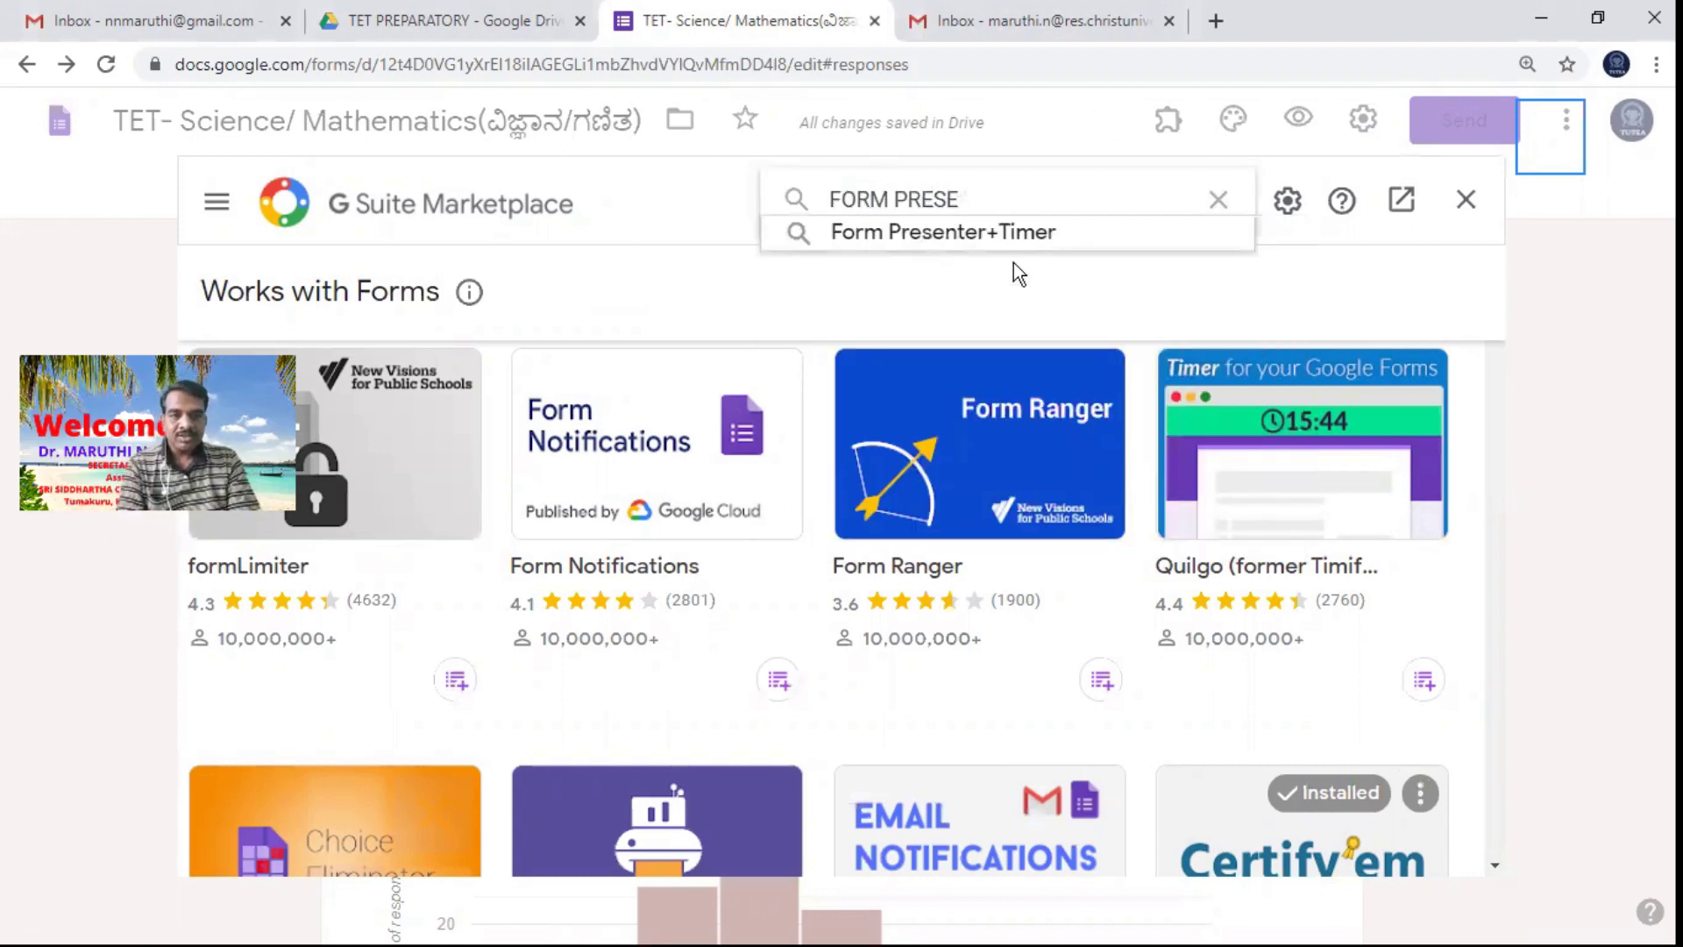
{"action": "left_click", "coordinate": [902, 229]}
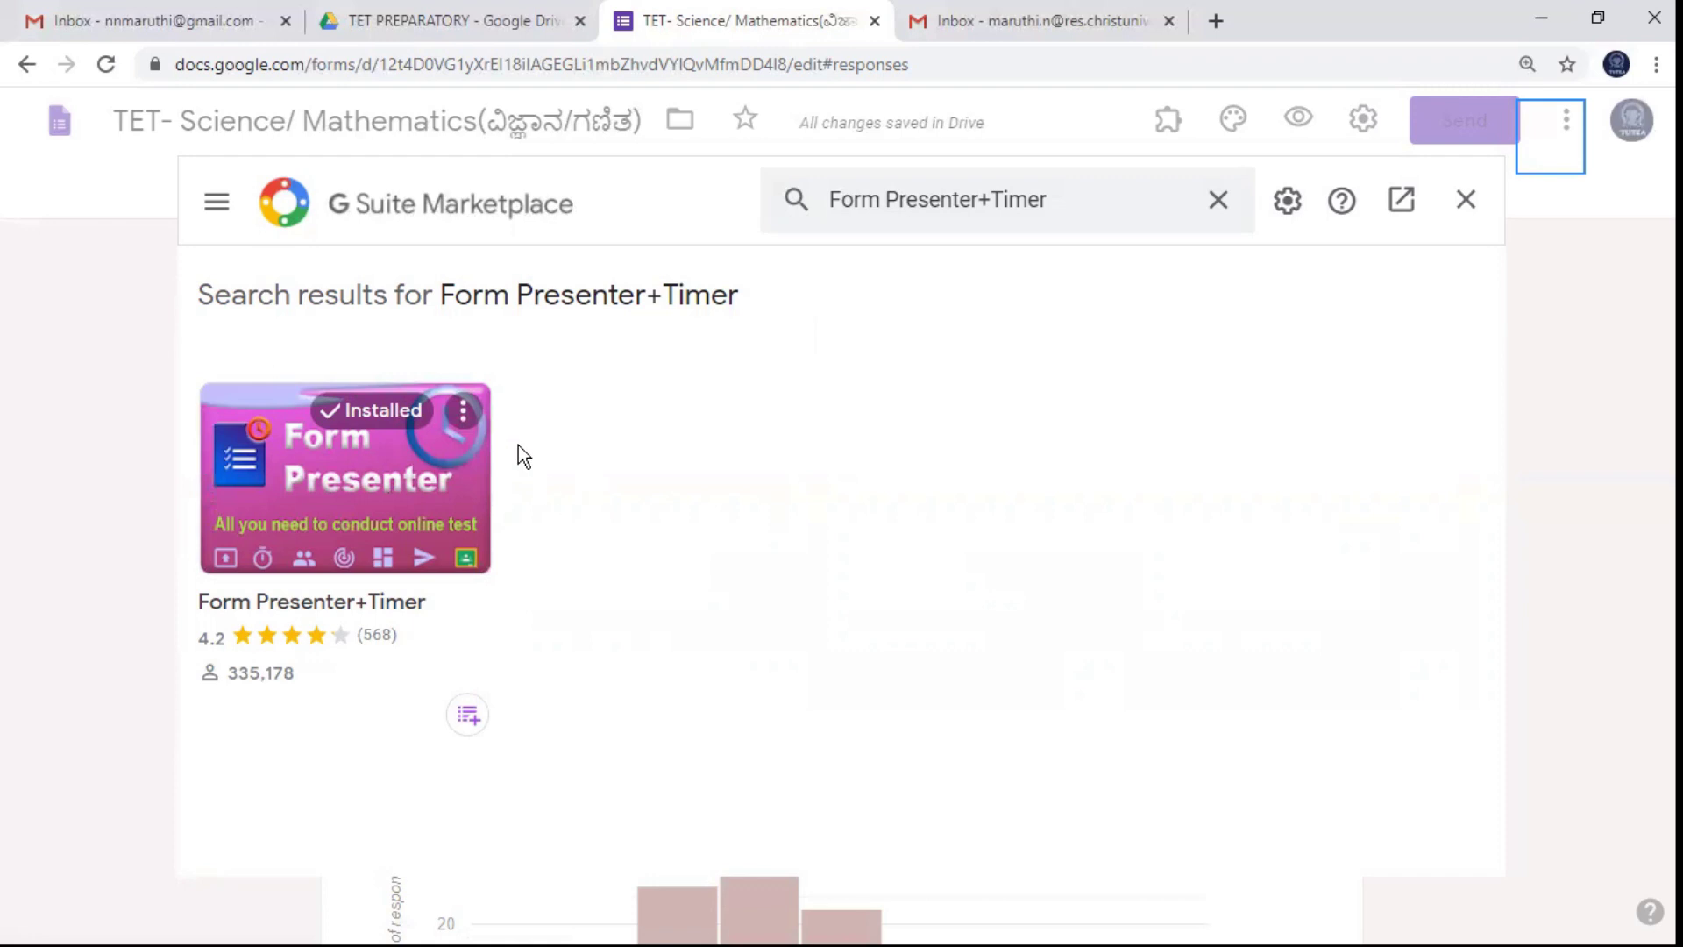
{"action": "left_click", "coordinate": [1218, 200]}
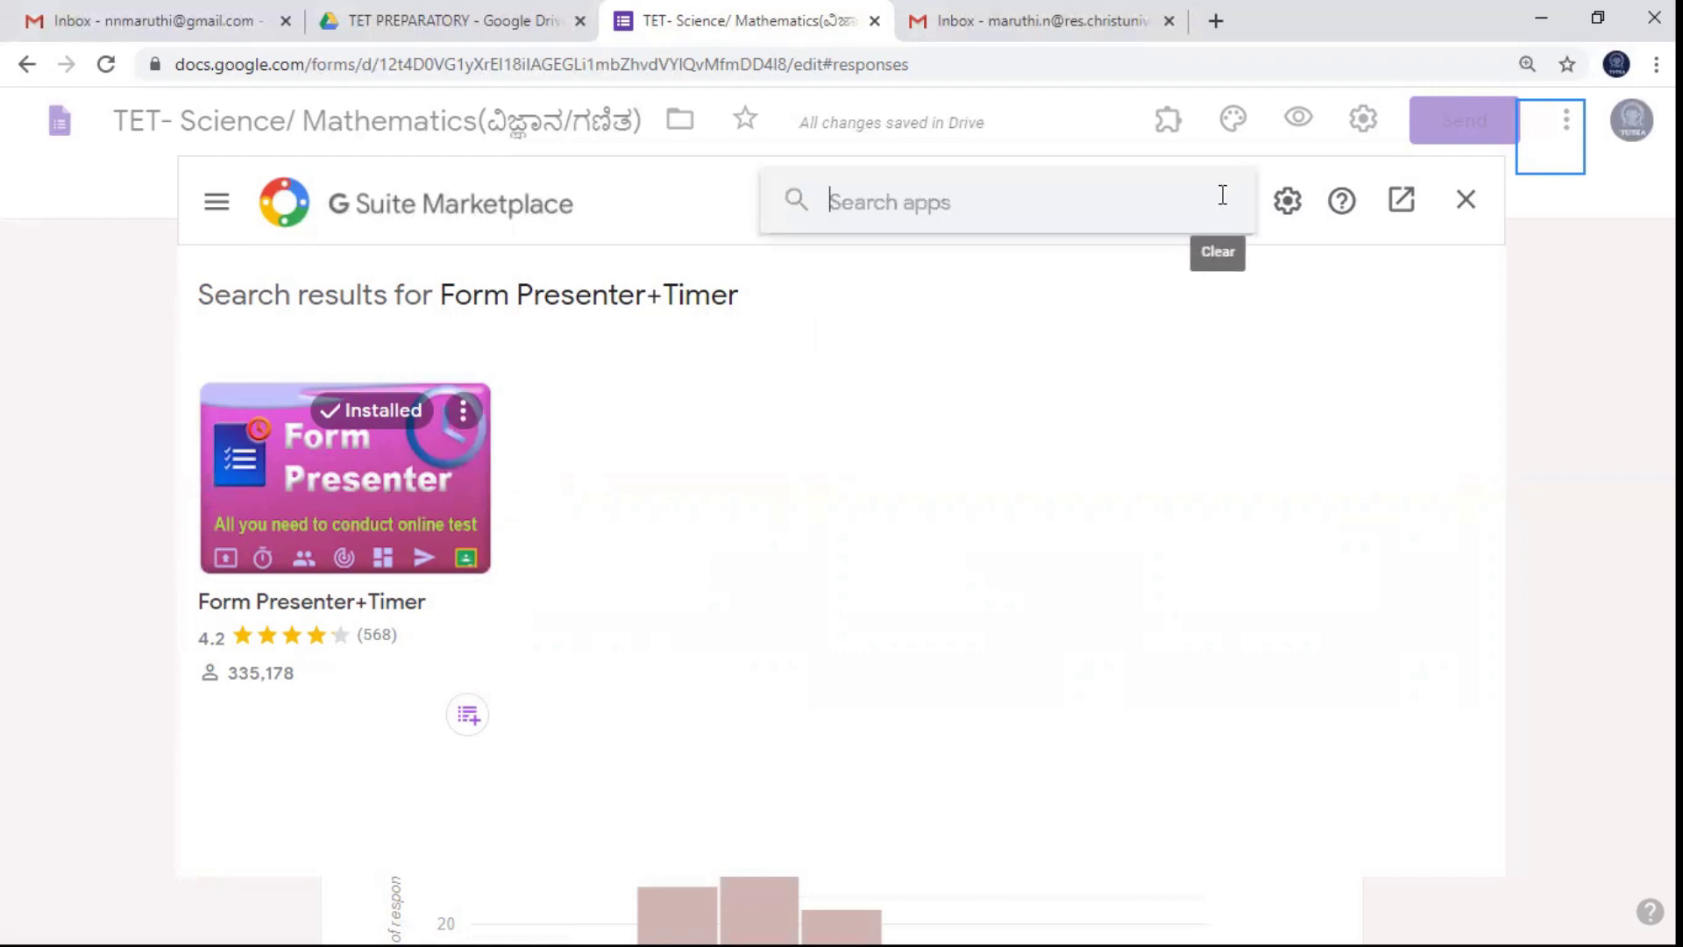
{"action": "left_click", "coordinate": [1469, 202]}
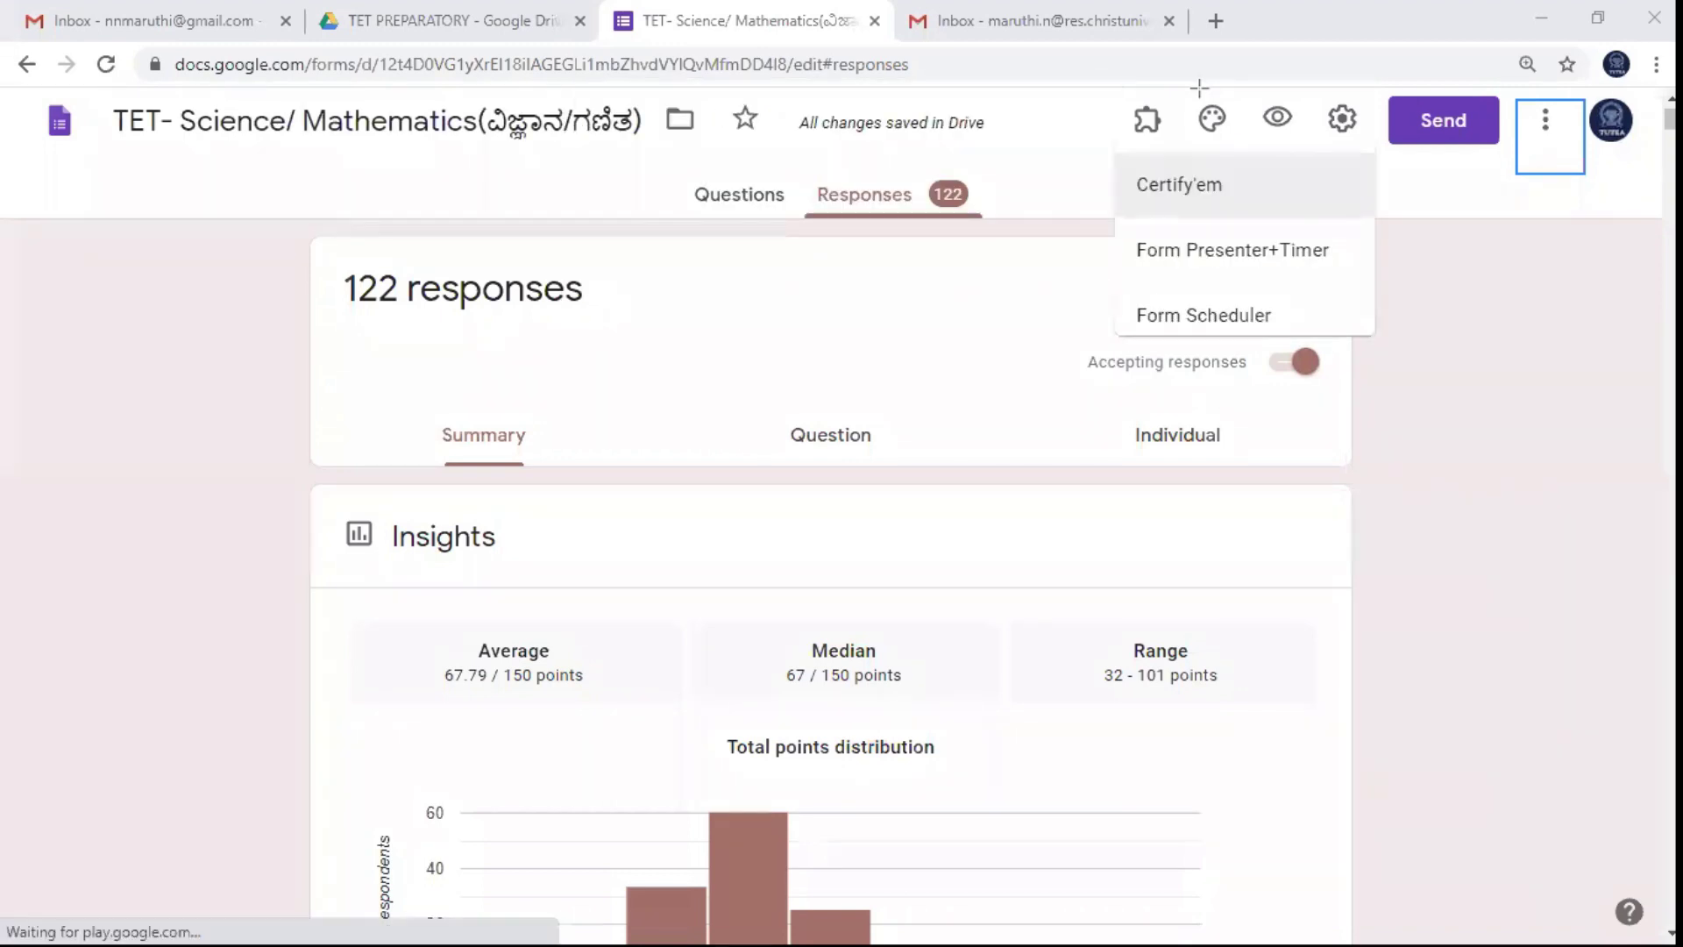
{"action": "left_click", "coordinate": [1481, 272]}
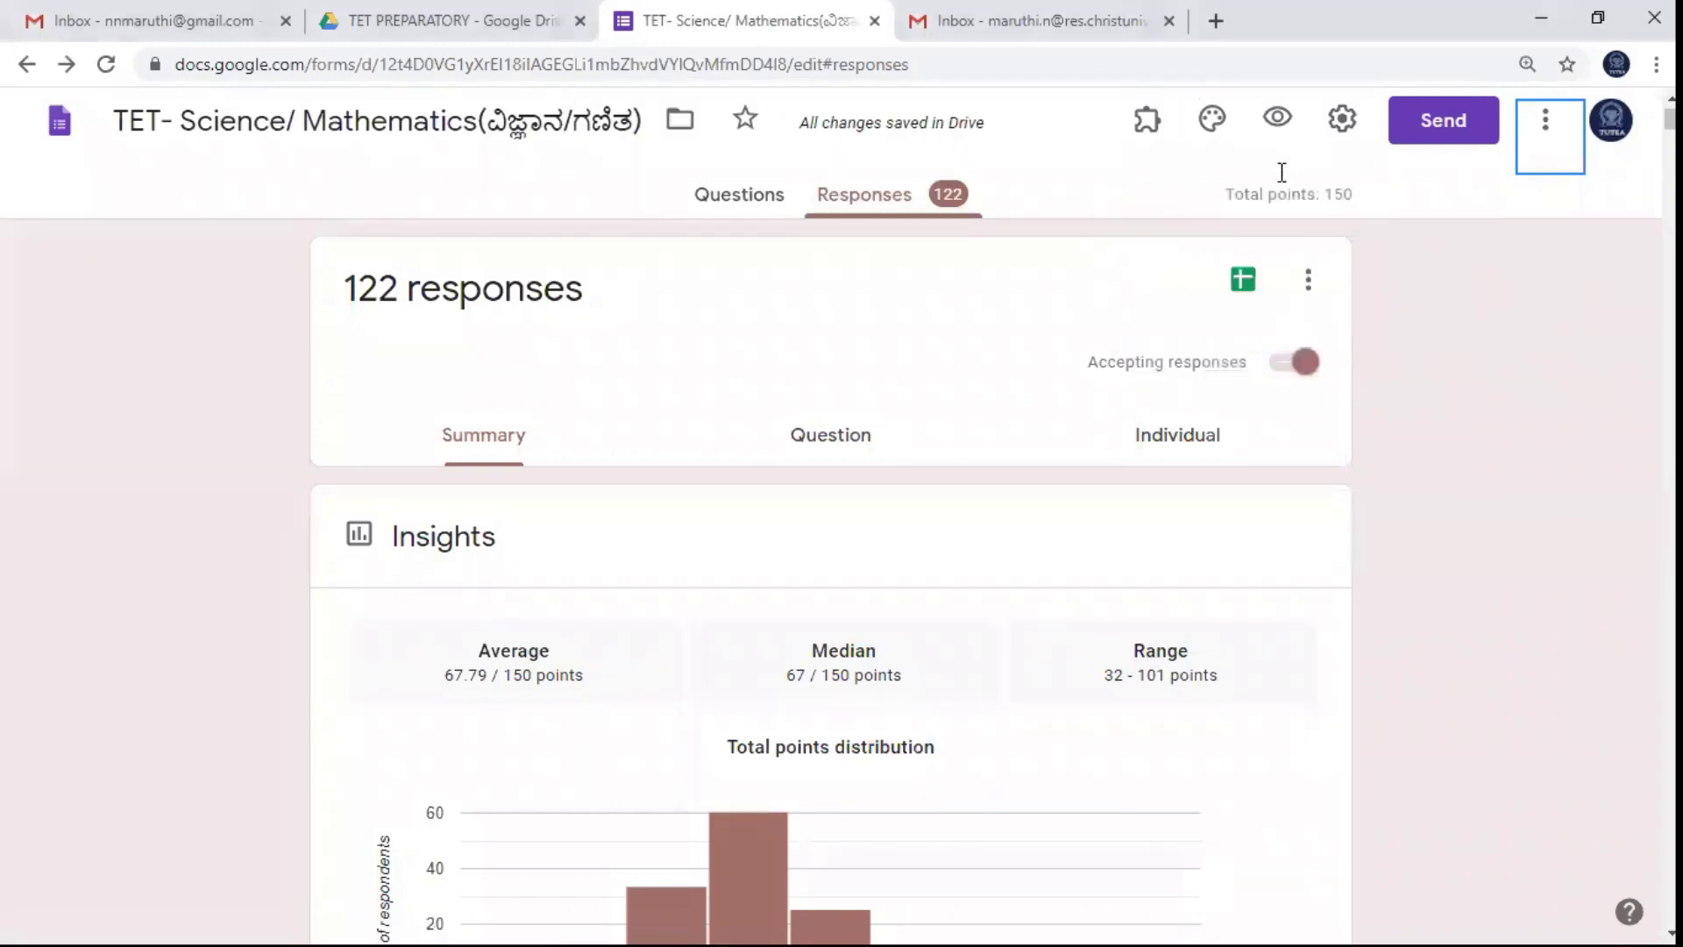
{"action": "left_click", "coordinate": [1147, 123]}
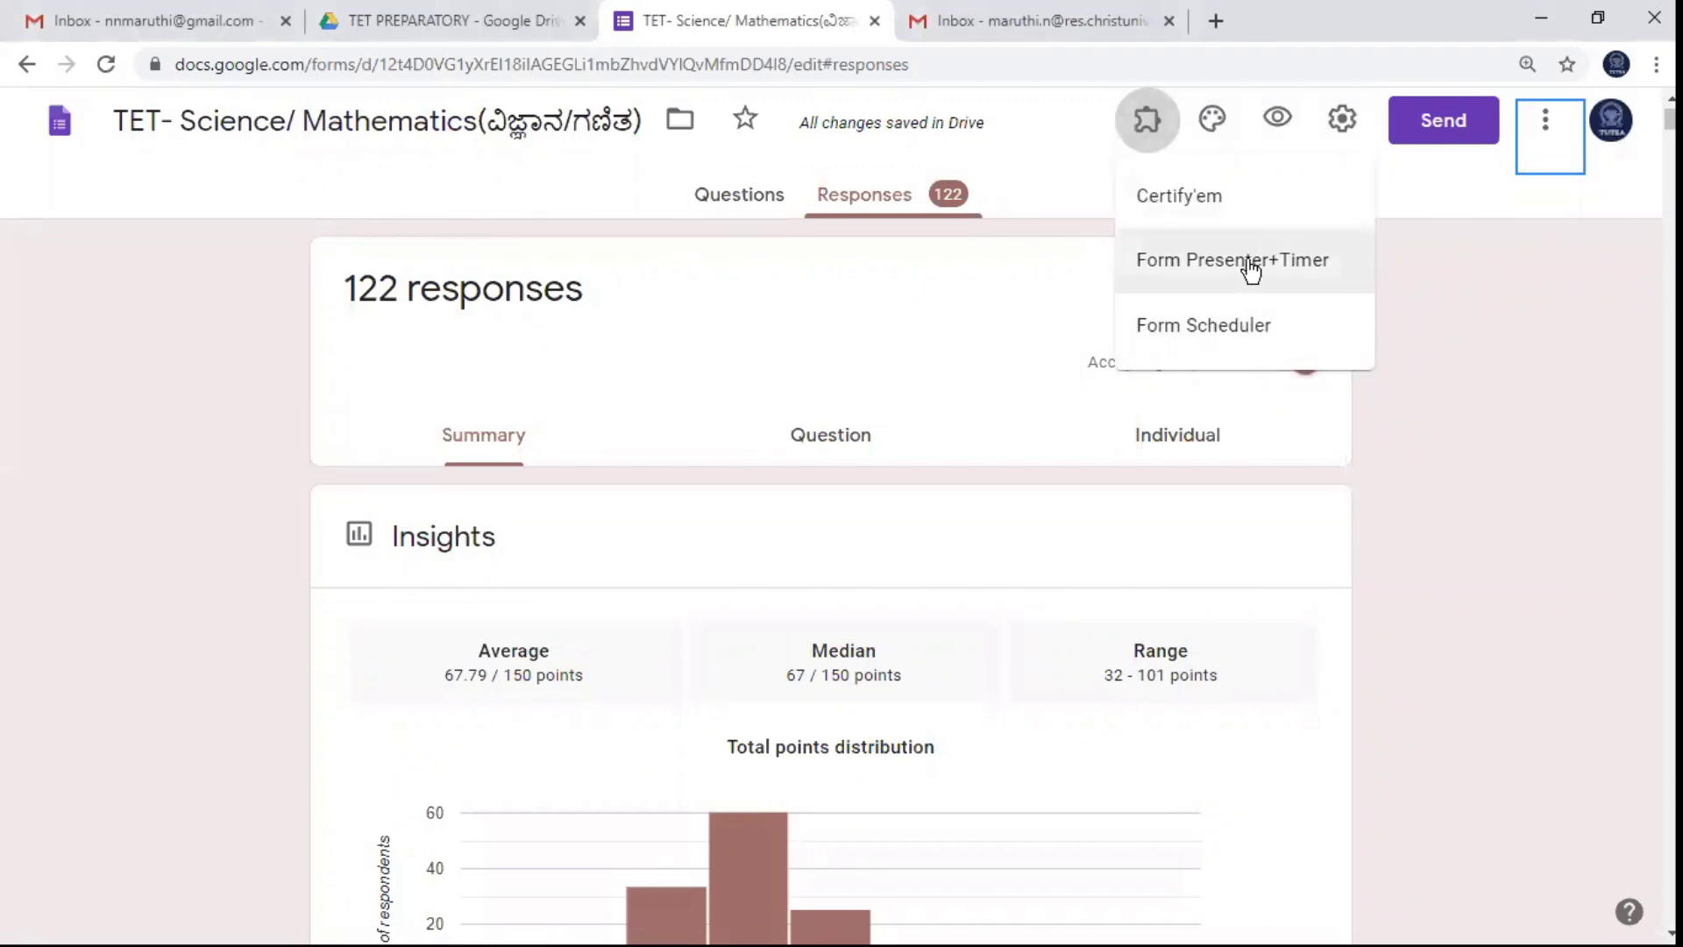
{"action": "left_click", "coordinate": [1197, 263]}
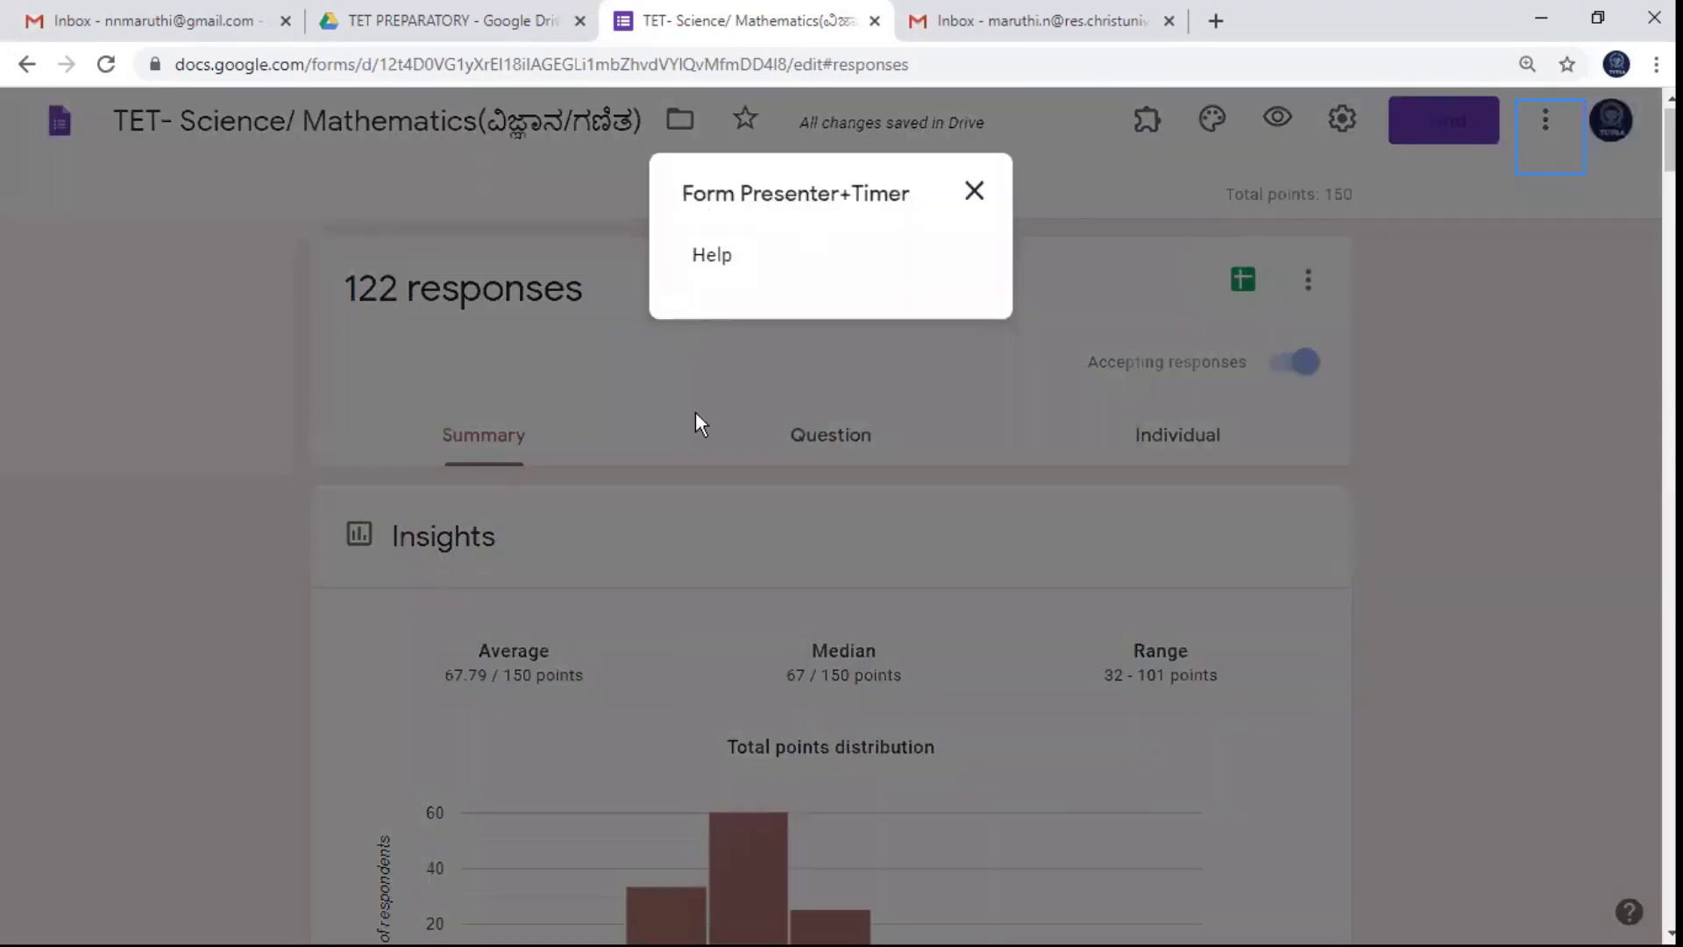
{"action": "left_click", "coordinate": [974, 194]}
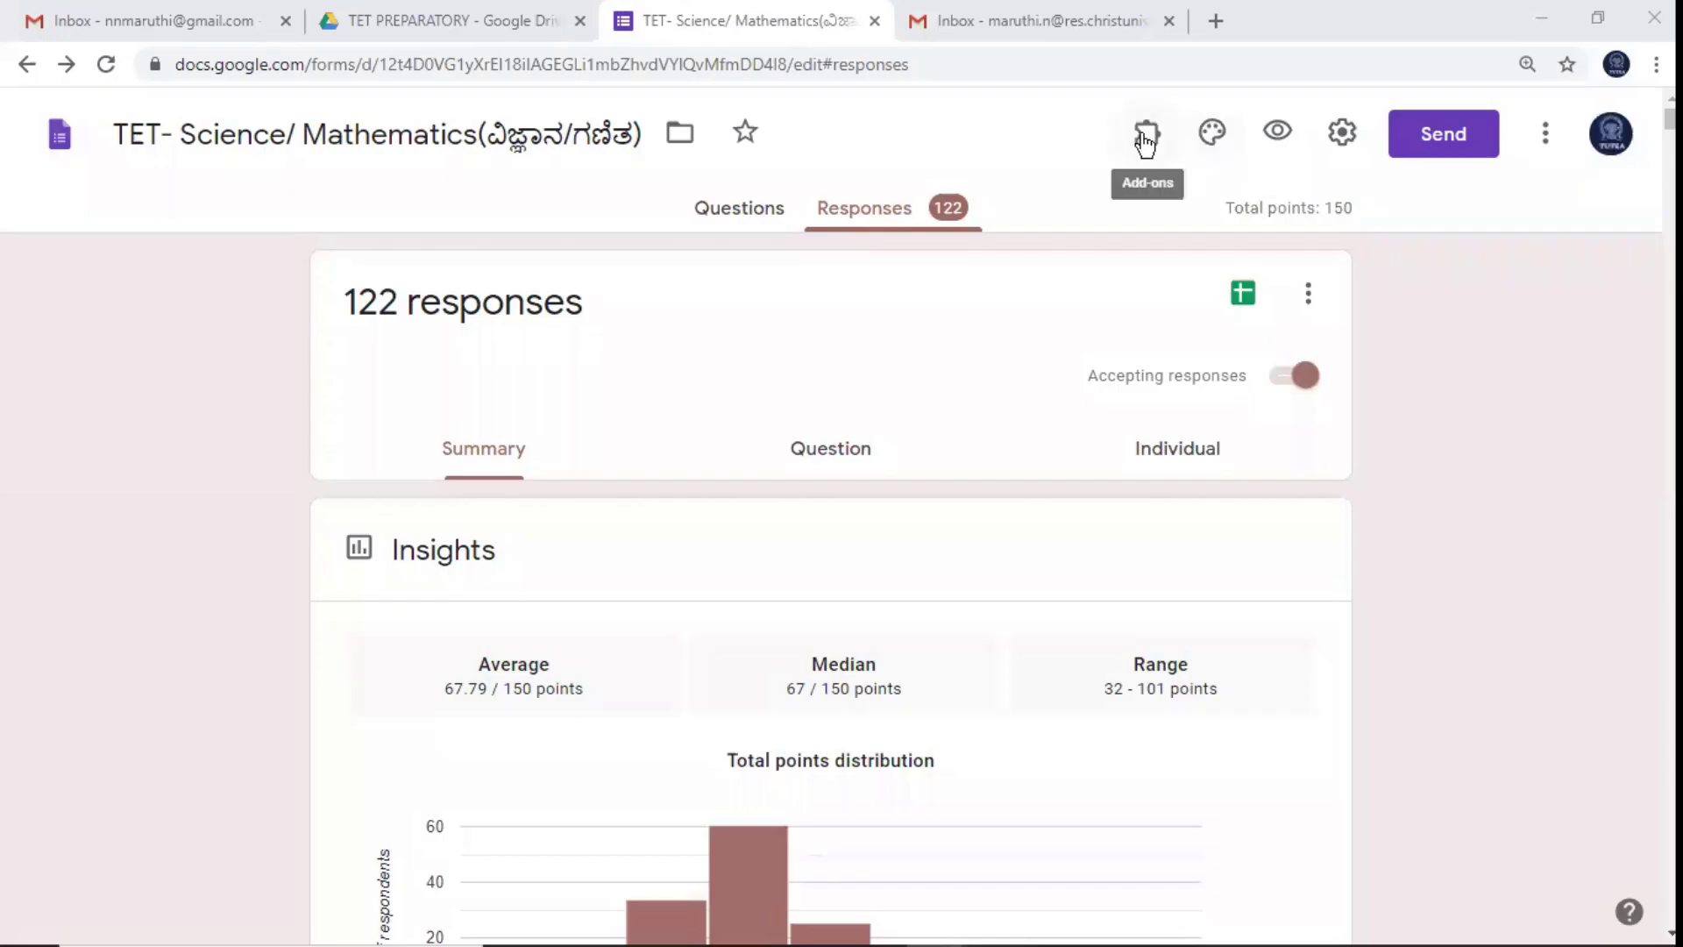
Launch Form Presenter+Timer from the add-ons list and open its Setup panel.
{"action": "left_click", "coordinate": [1146, 136]}
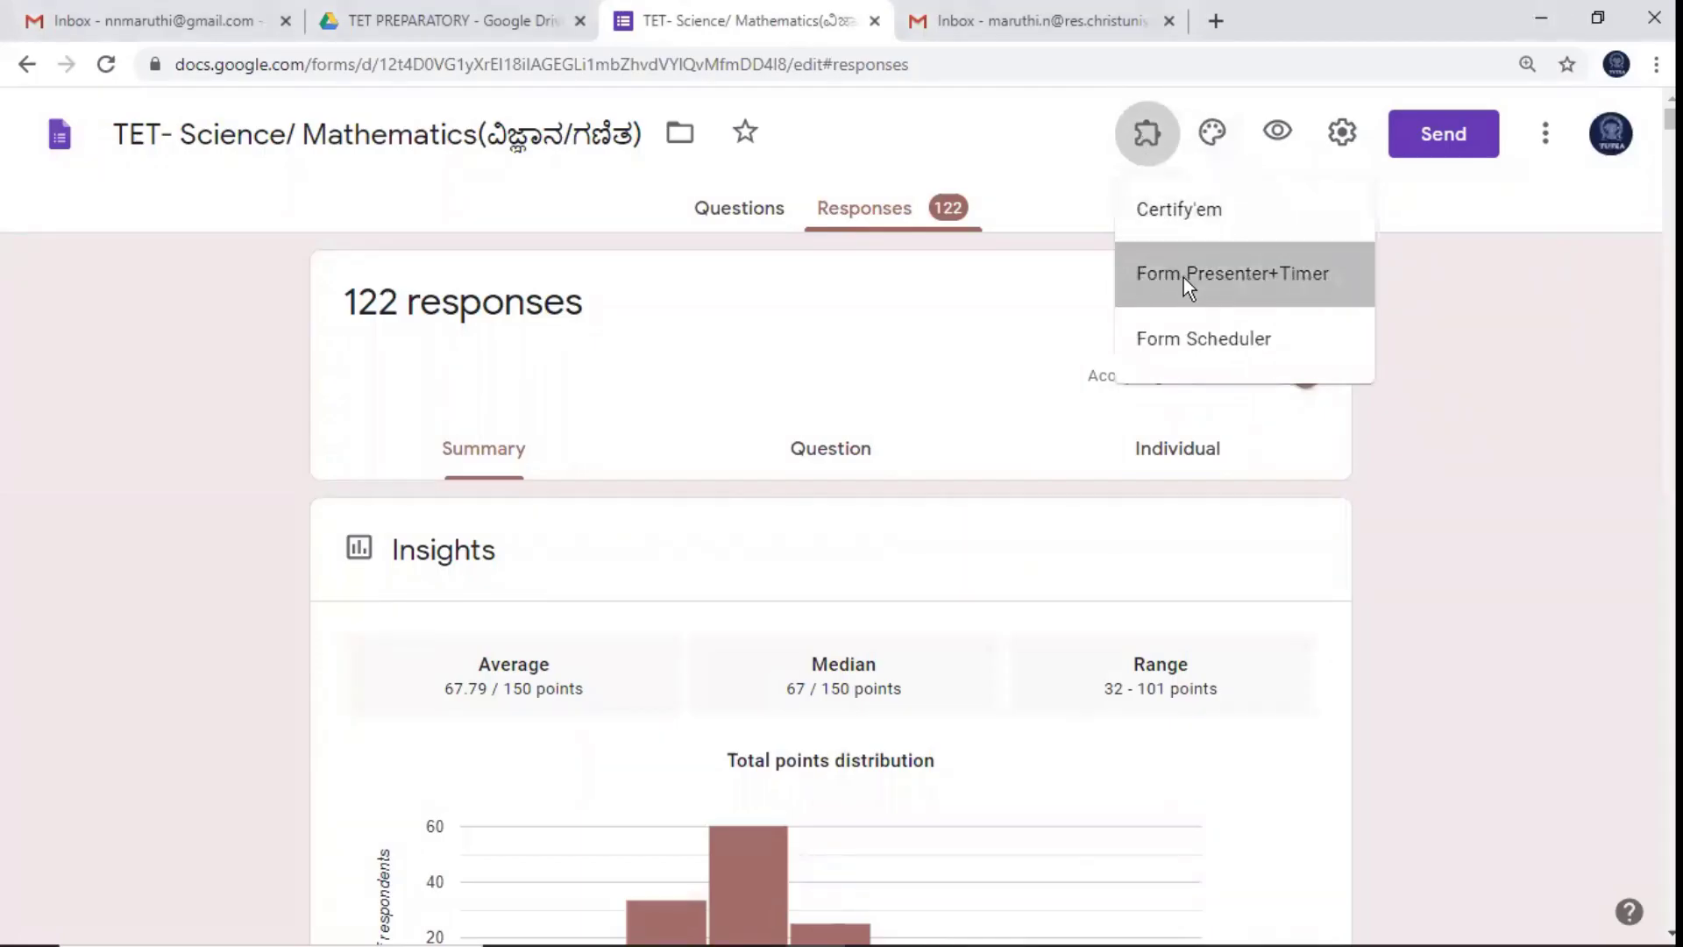
{"action": "left_click", "coordinate": [1184, 277]}
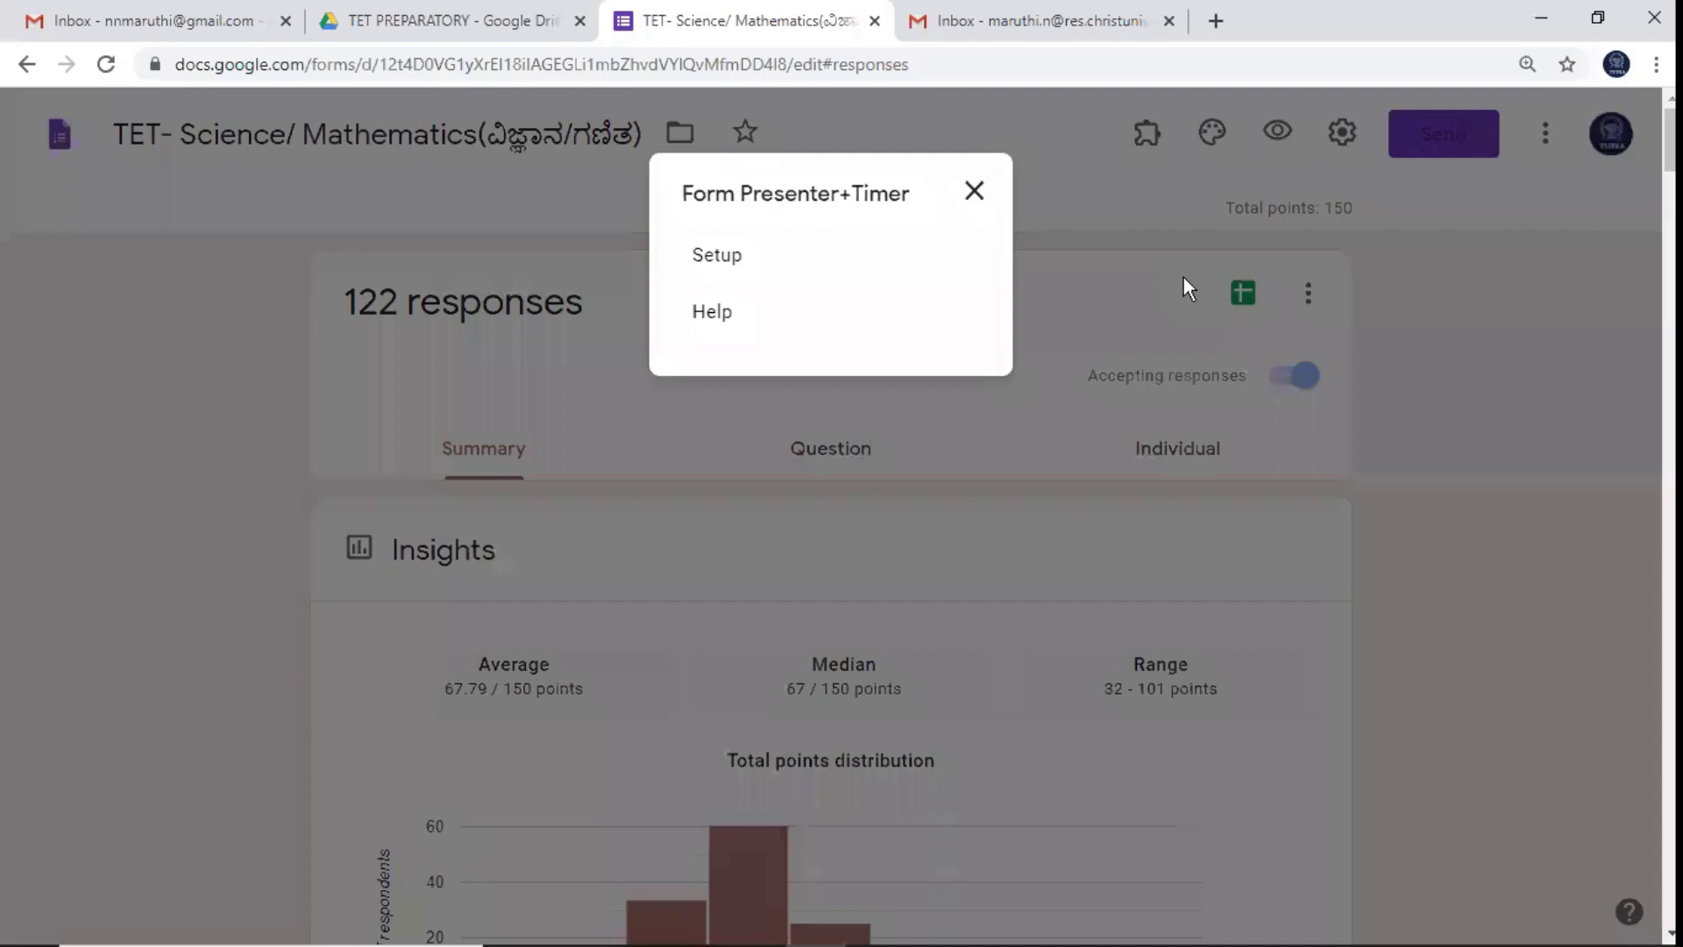
{"action": "left_click", "coordinate": [717, 258]}
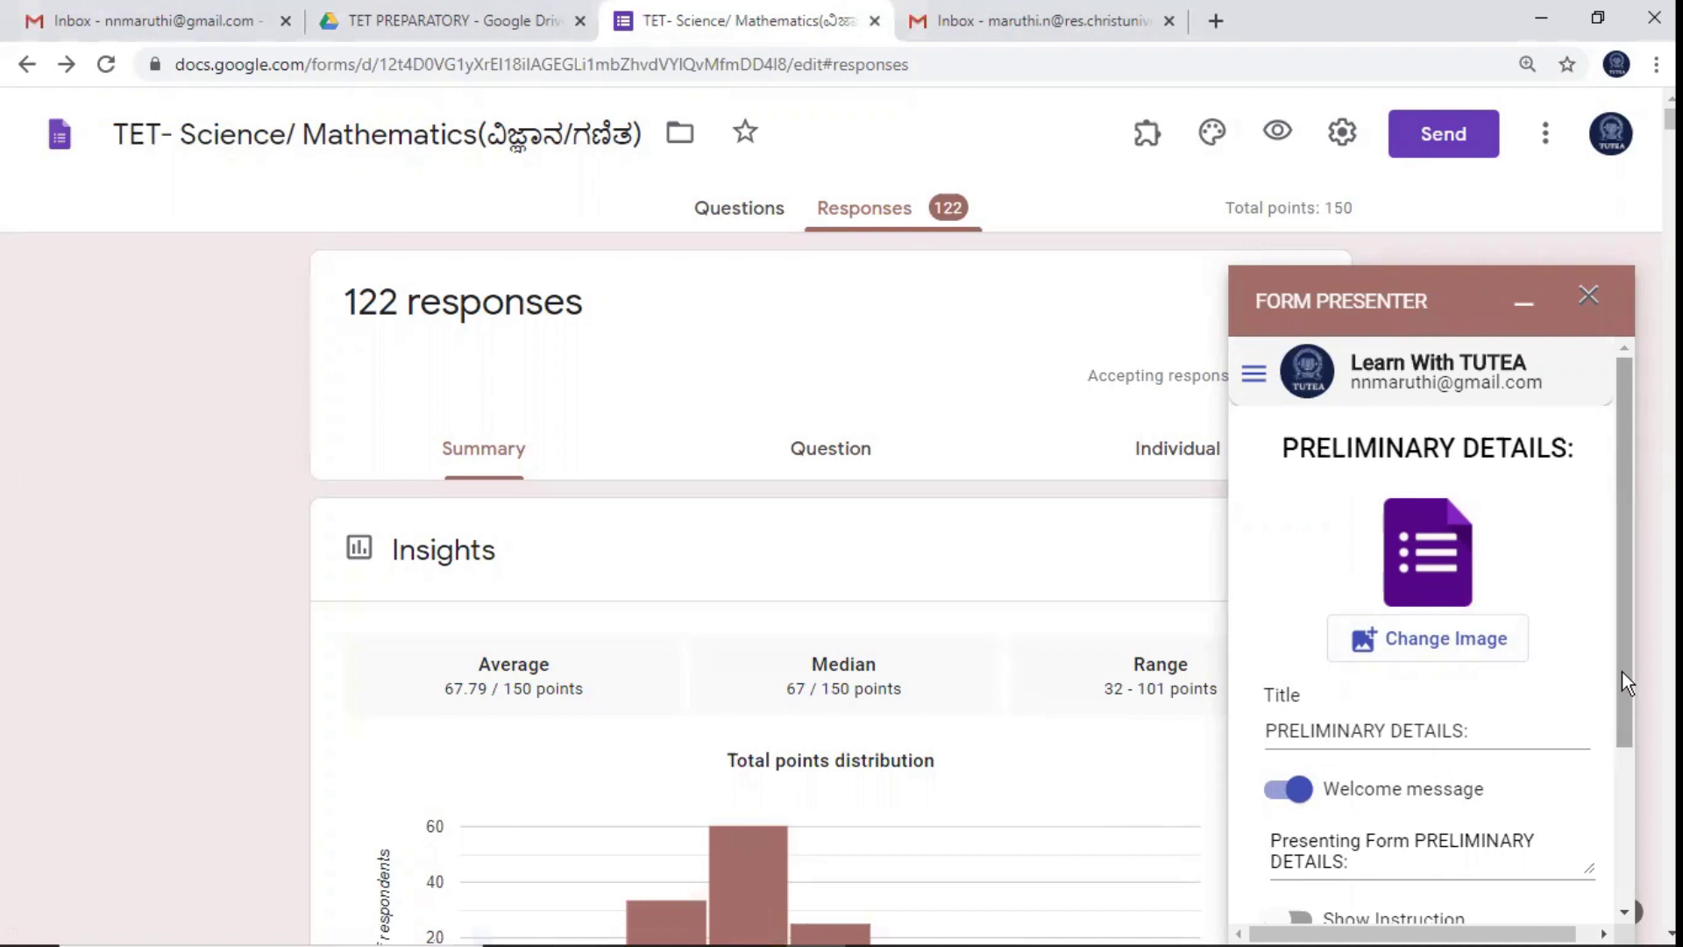
Replace the presenter title 'PRELIMINARY DETAILS:' with 'TEST FORM' and scroll down to Time Control.
{"action": "left_click_drag", "start_coordinate": [1622, 671], "coordinate": [1623, 714]}
{"action": "left_click", "coordinate": [1325, 665]}
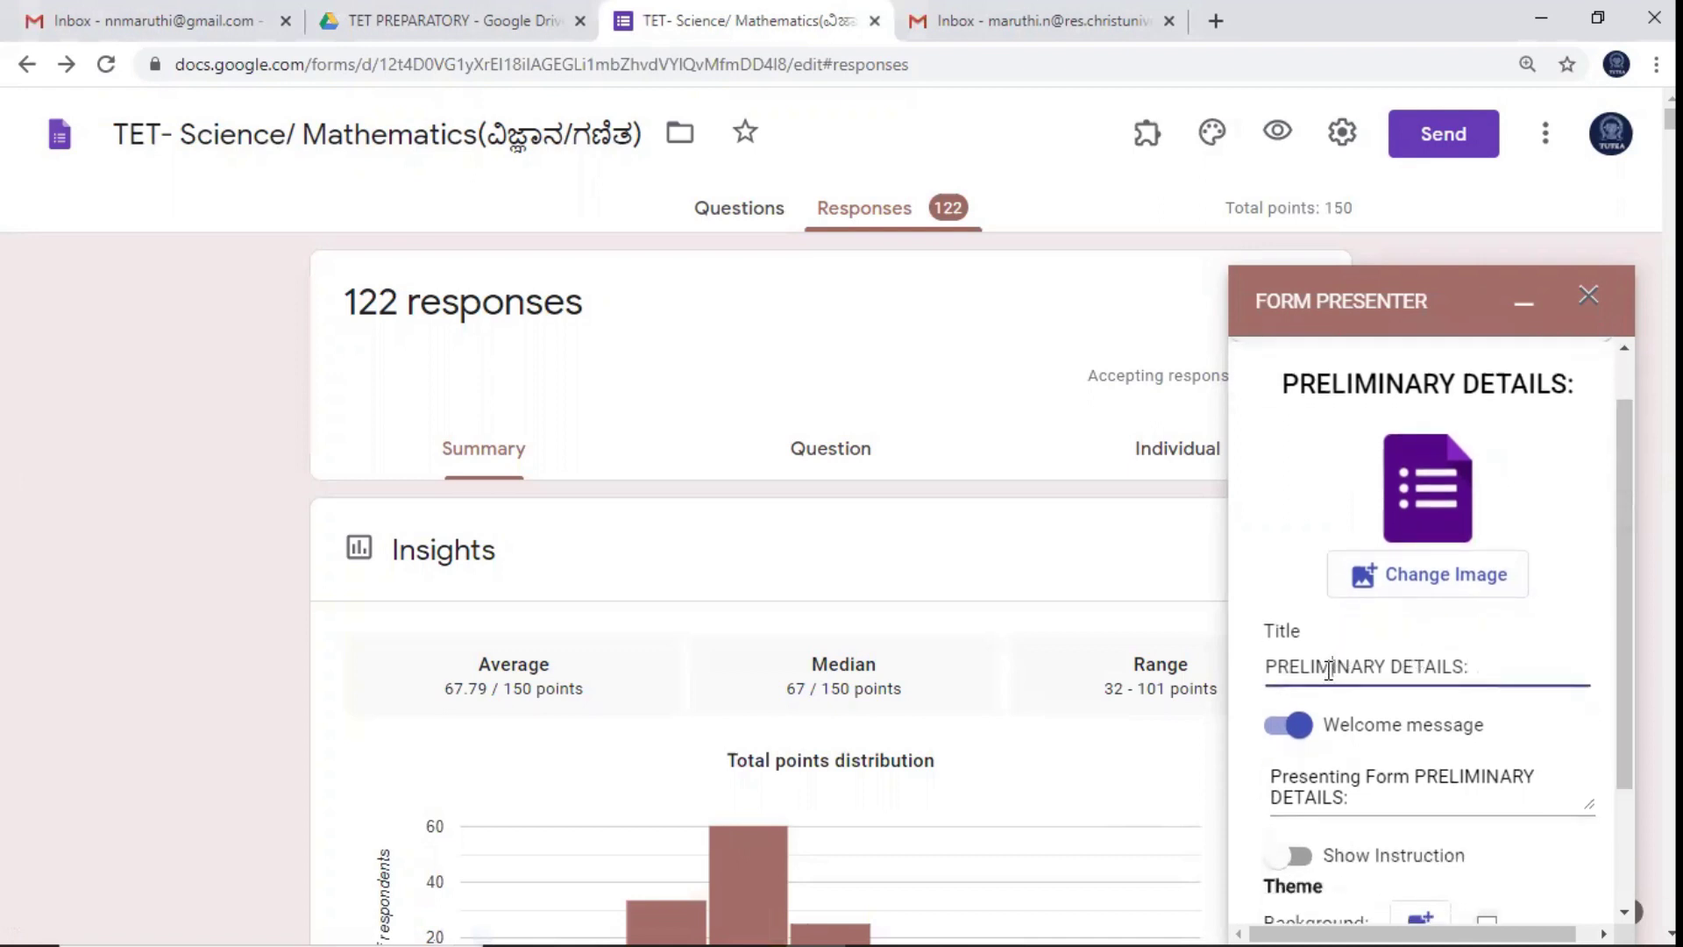
{"action": "type", "text": "T"}
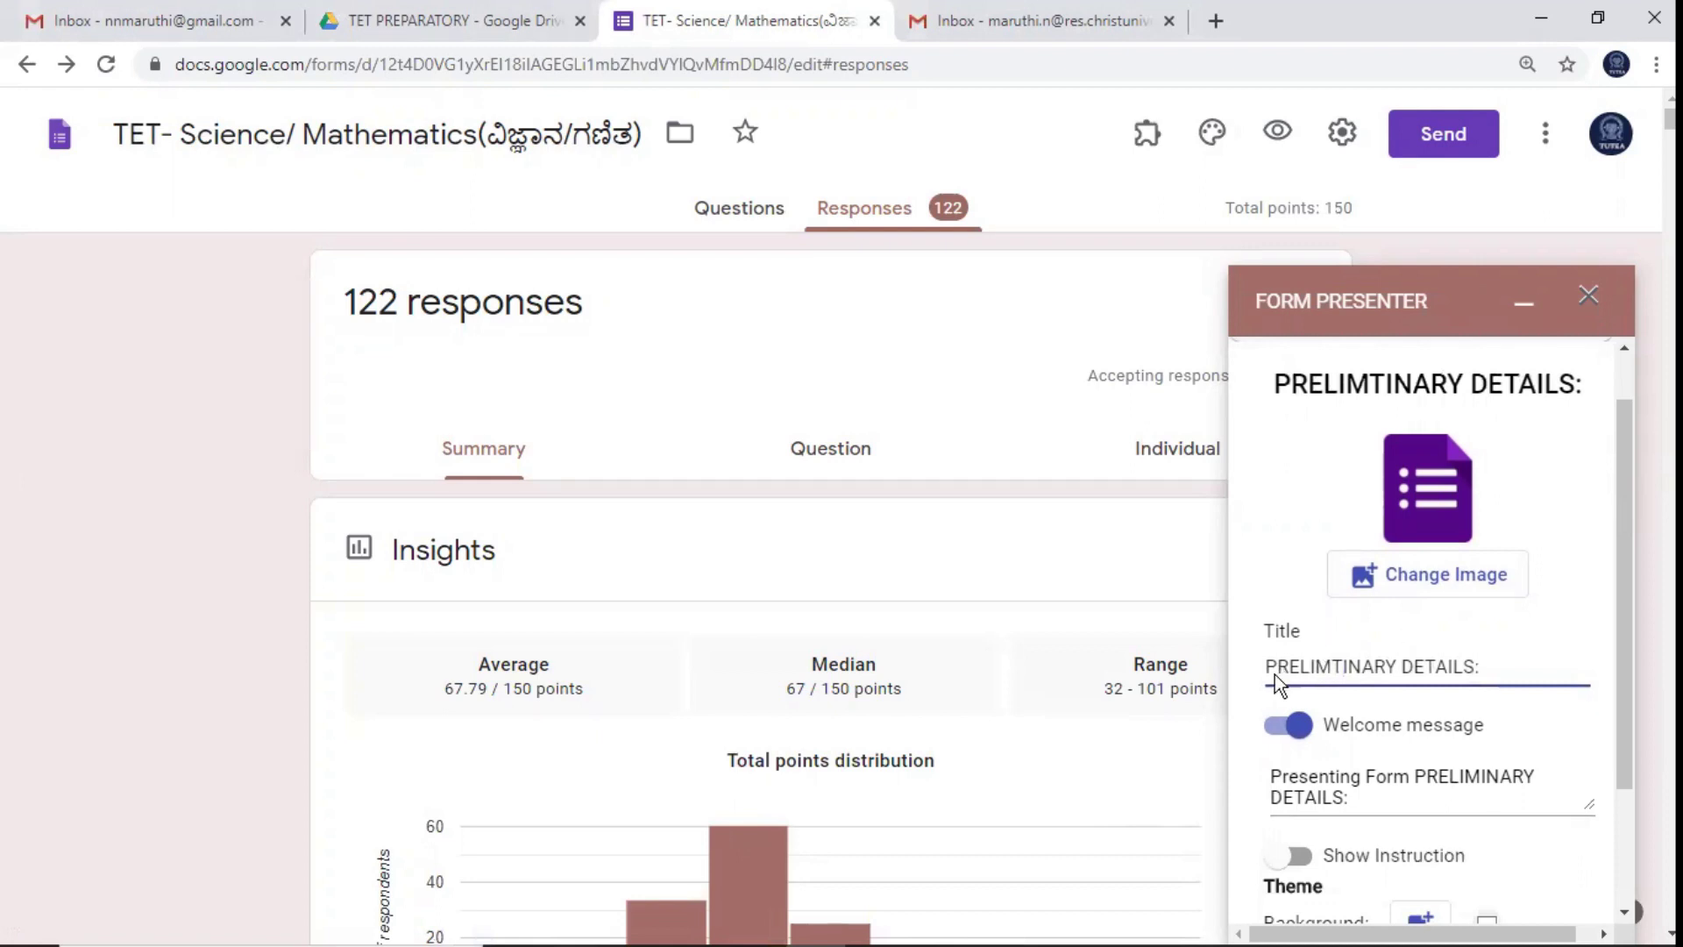
{"action": "left_click_drag", "start_coordinate": [1263, 666], "coordinate": [1493, 672]}
{"action": "type", "text": "TEST"}
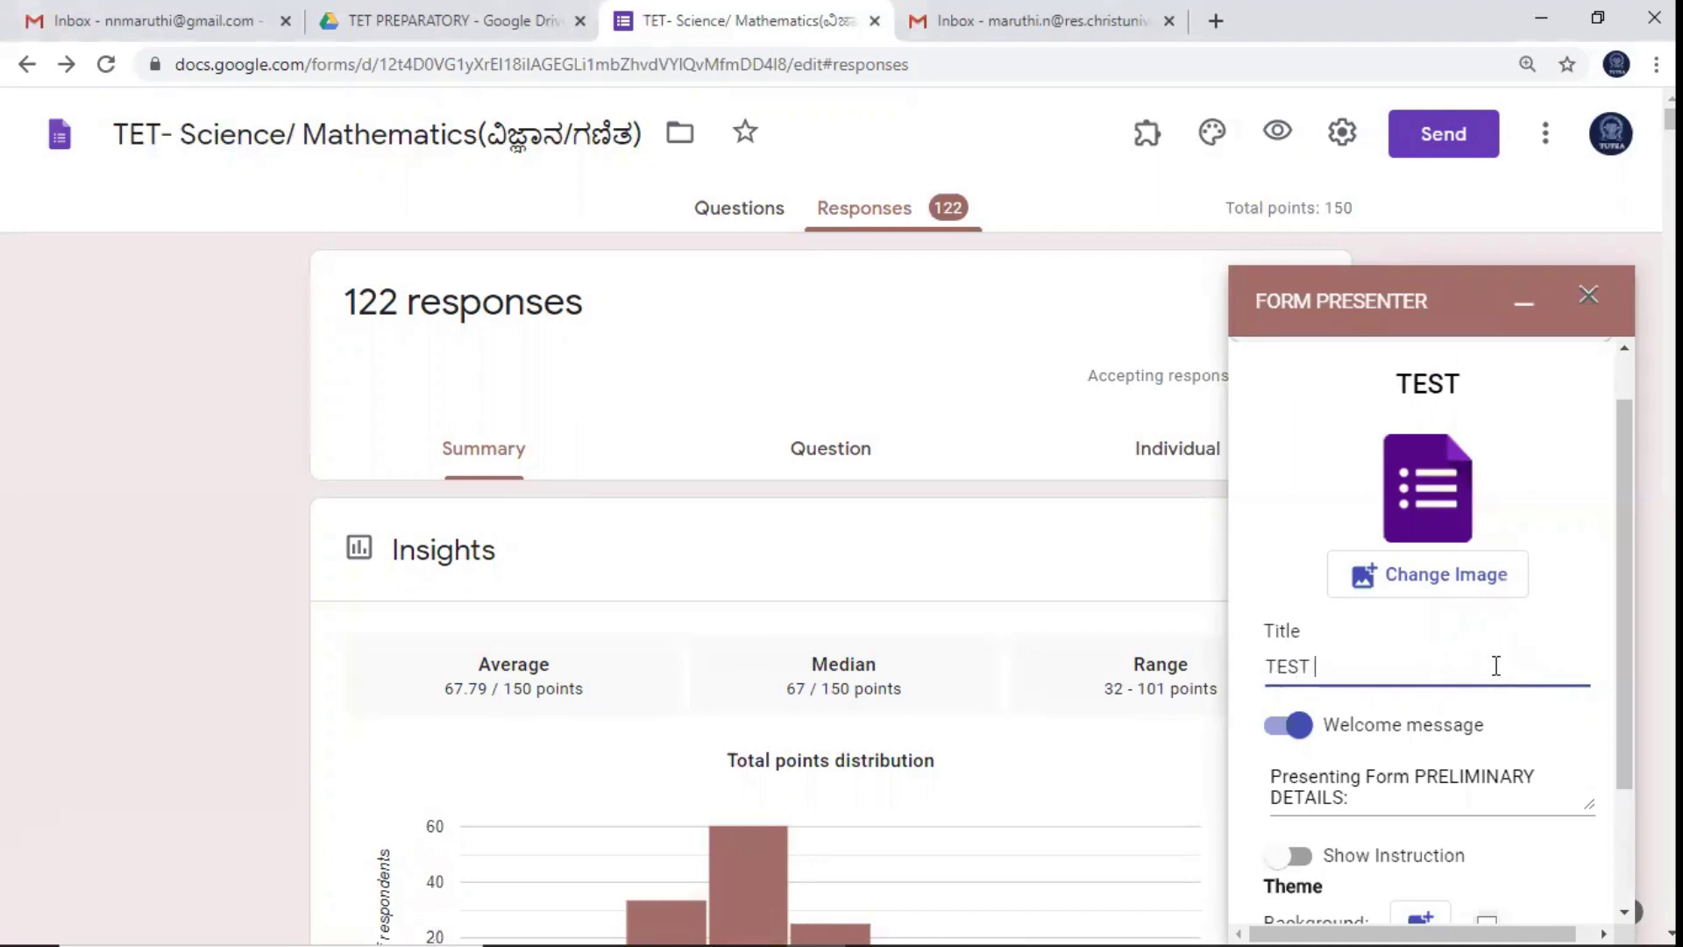
{"action": "type", "text": " RF"}
{"action": "key", "text": "BackSpace"}
{"action": "key", "text": "BackSpace"}
{"action": "type", "text": "FORM"}
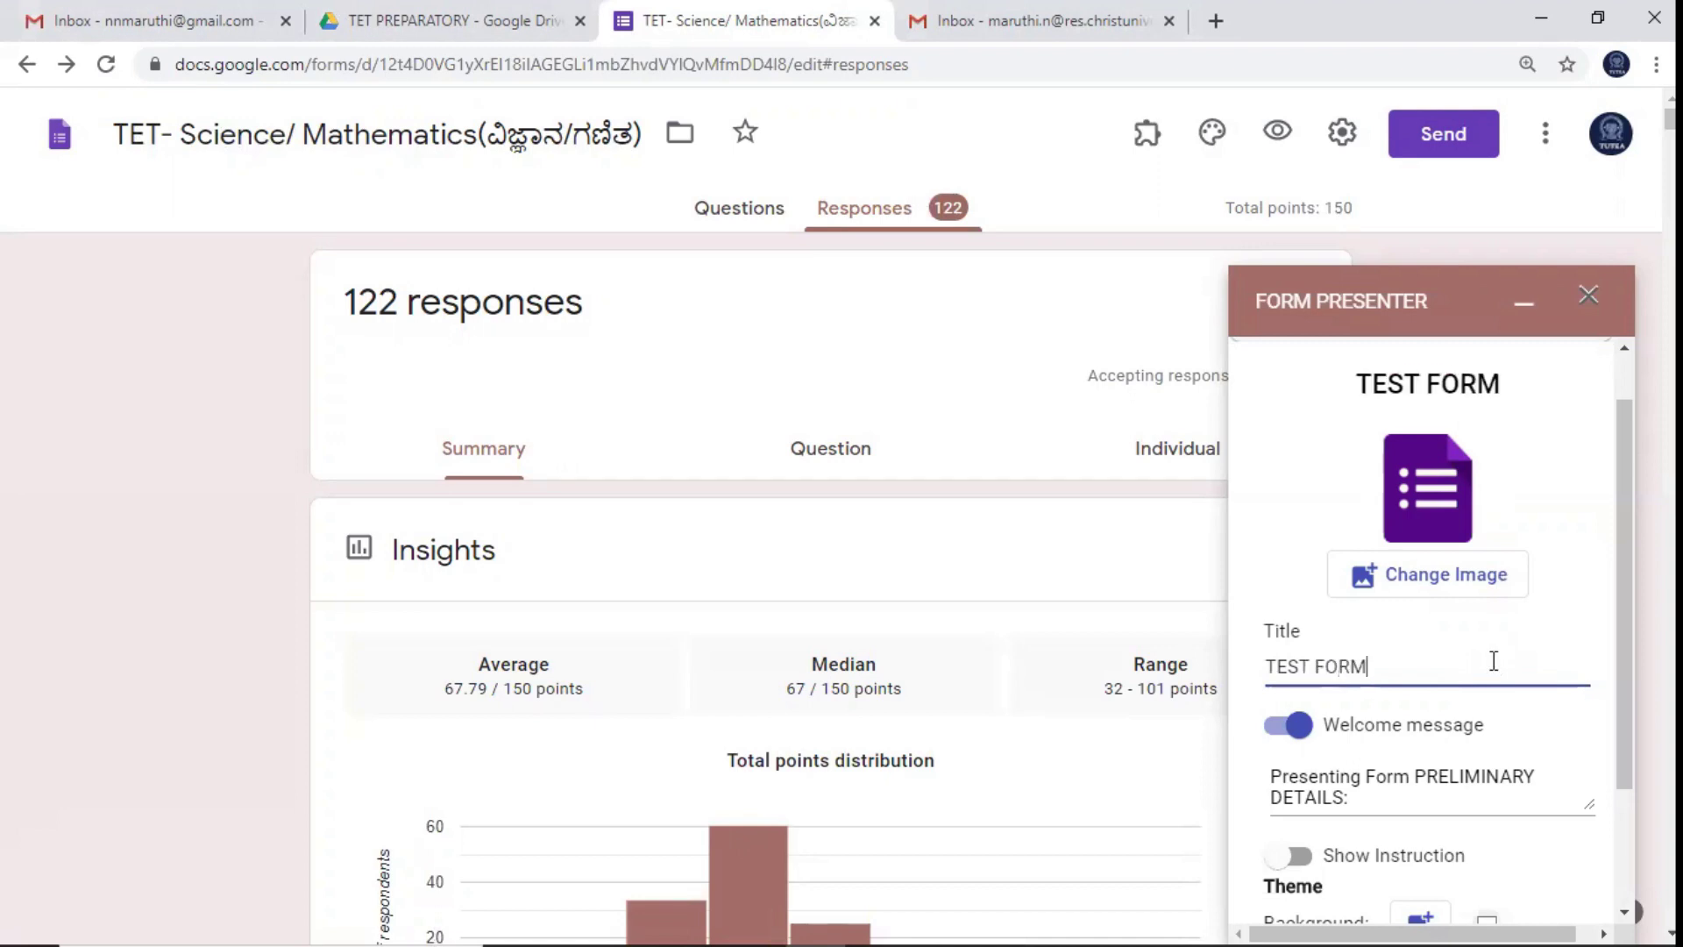
{"action": "left_click_drag", "start_coordinate": [1622, 696], "coordinate": [1617, 780]}
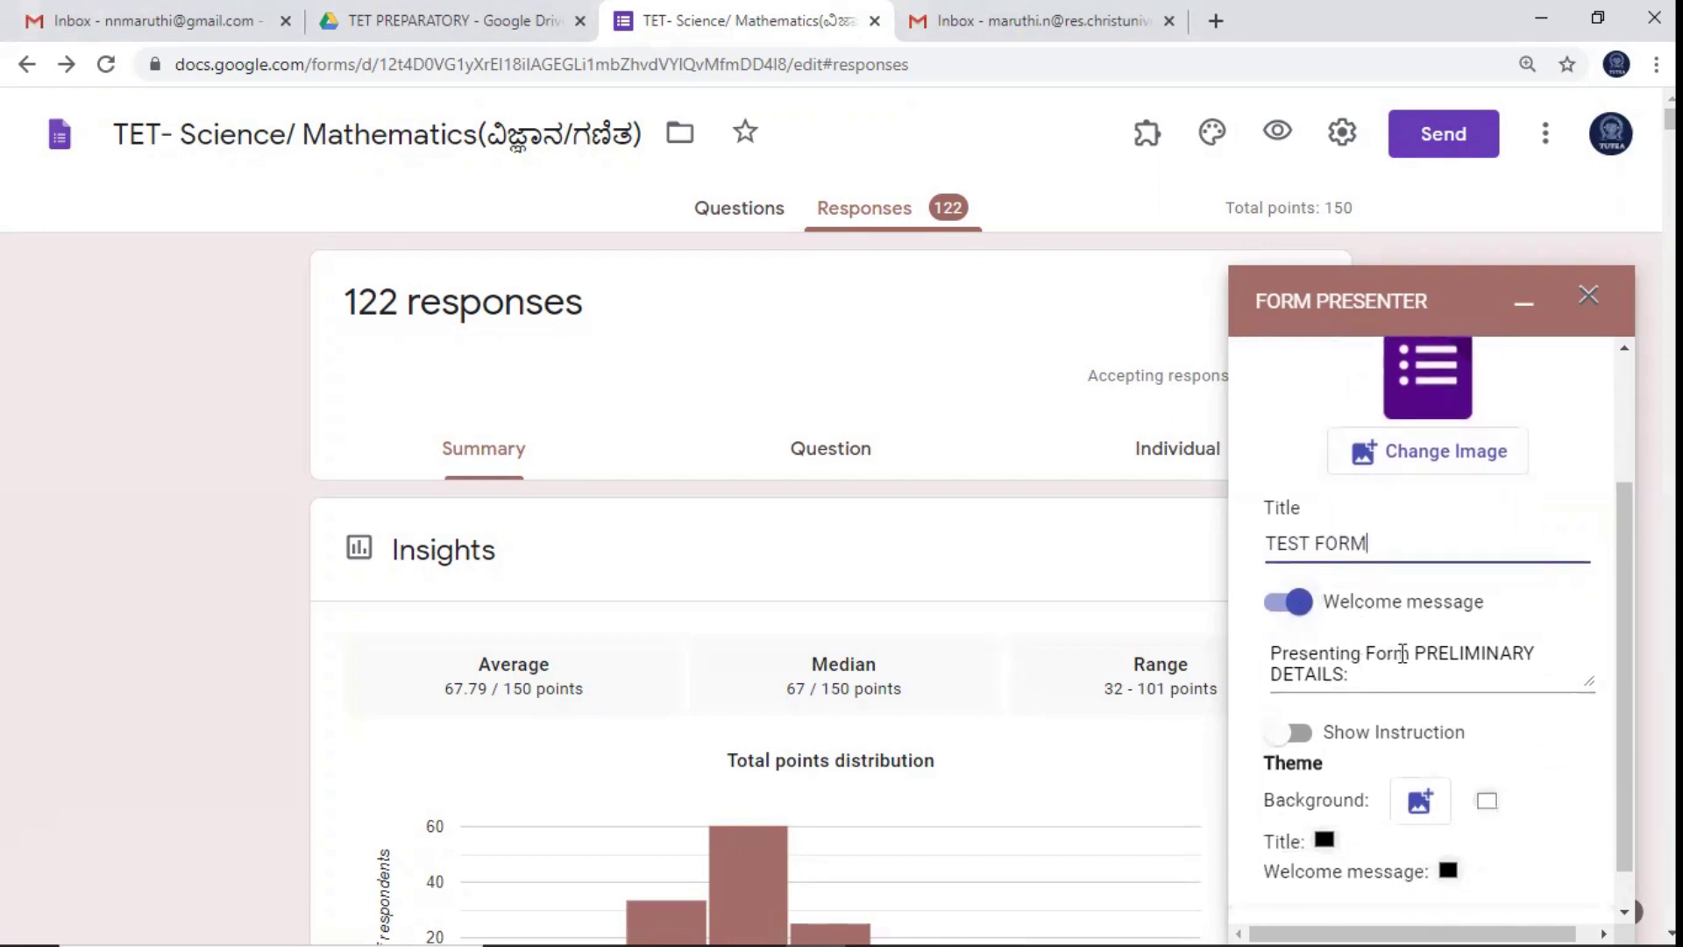
{"action": "left_click_drag", "start_coordinate": [1629, 698], "coordinate": [1618, 776]}
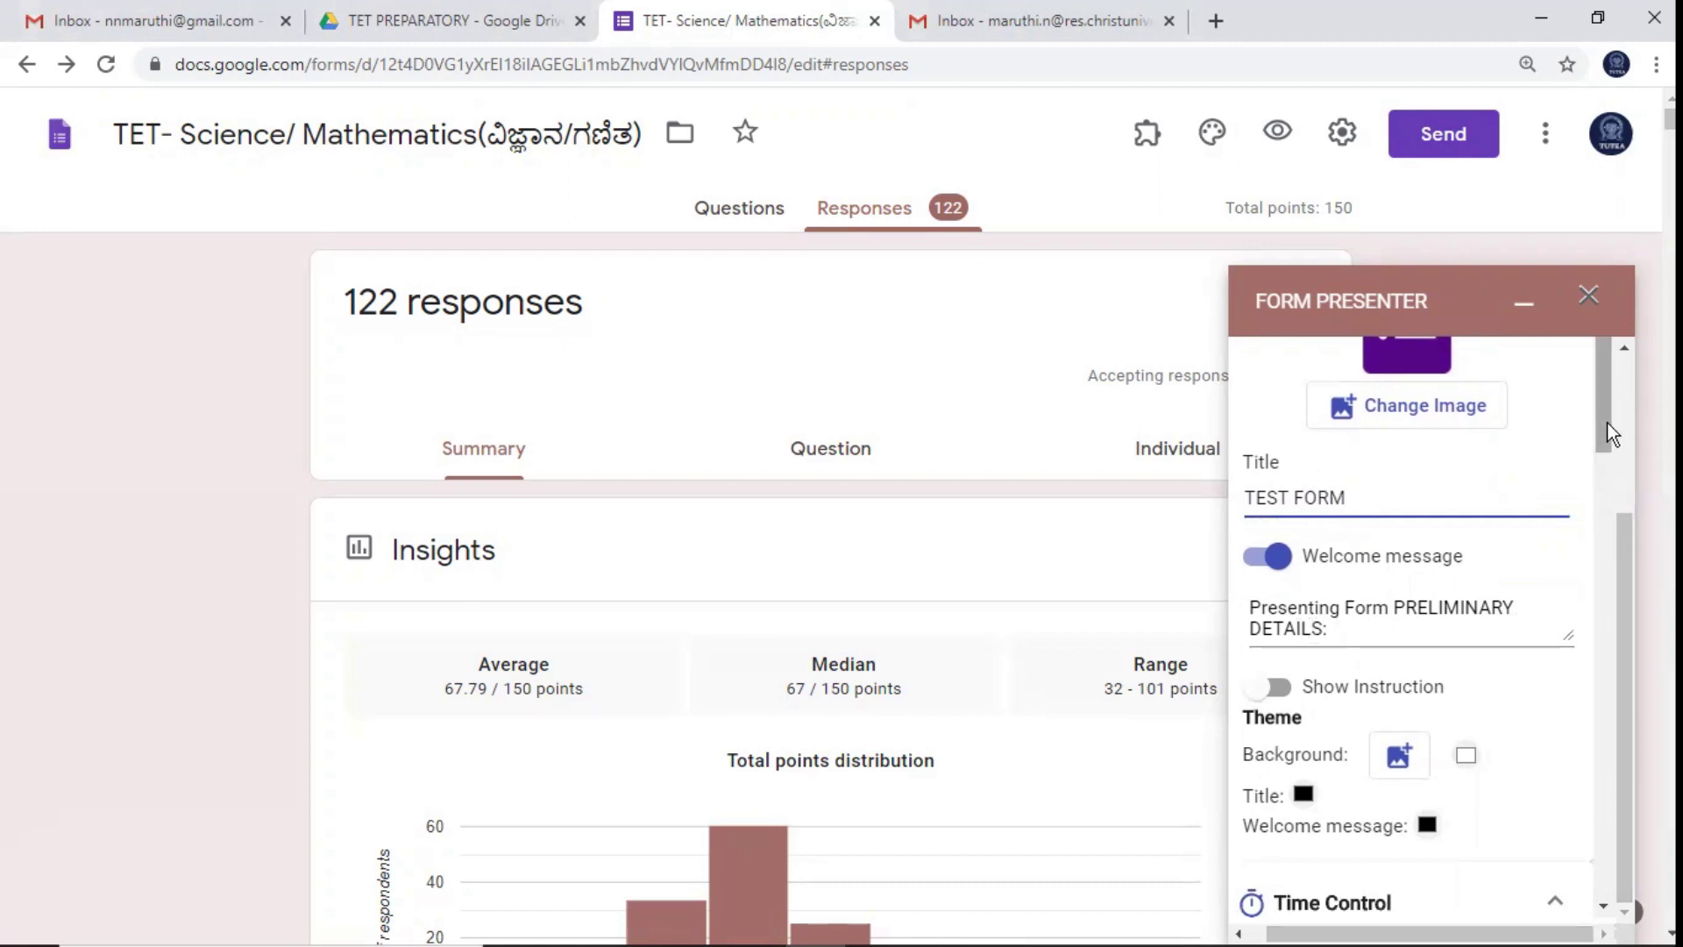
{"action": "scroll", "coordinate": [1609, 447], "scroll_direction": "down", "scroll_amount": 3}
{"action": "scroll", "coordinate": [1620, 520], "scroll_direction": "down", "scroll_amount": 1}
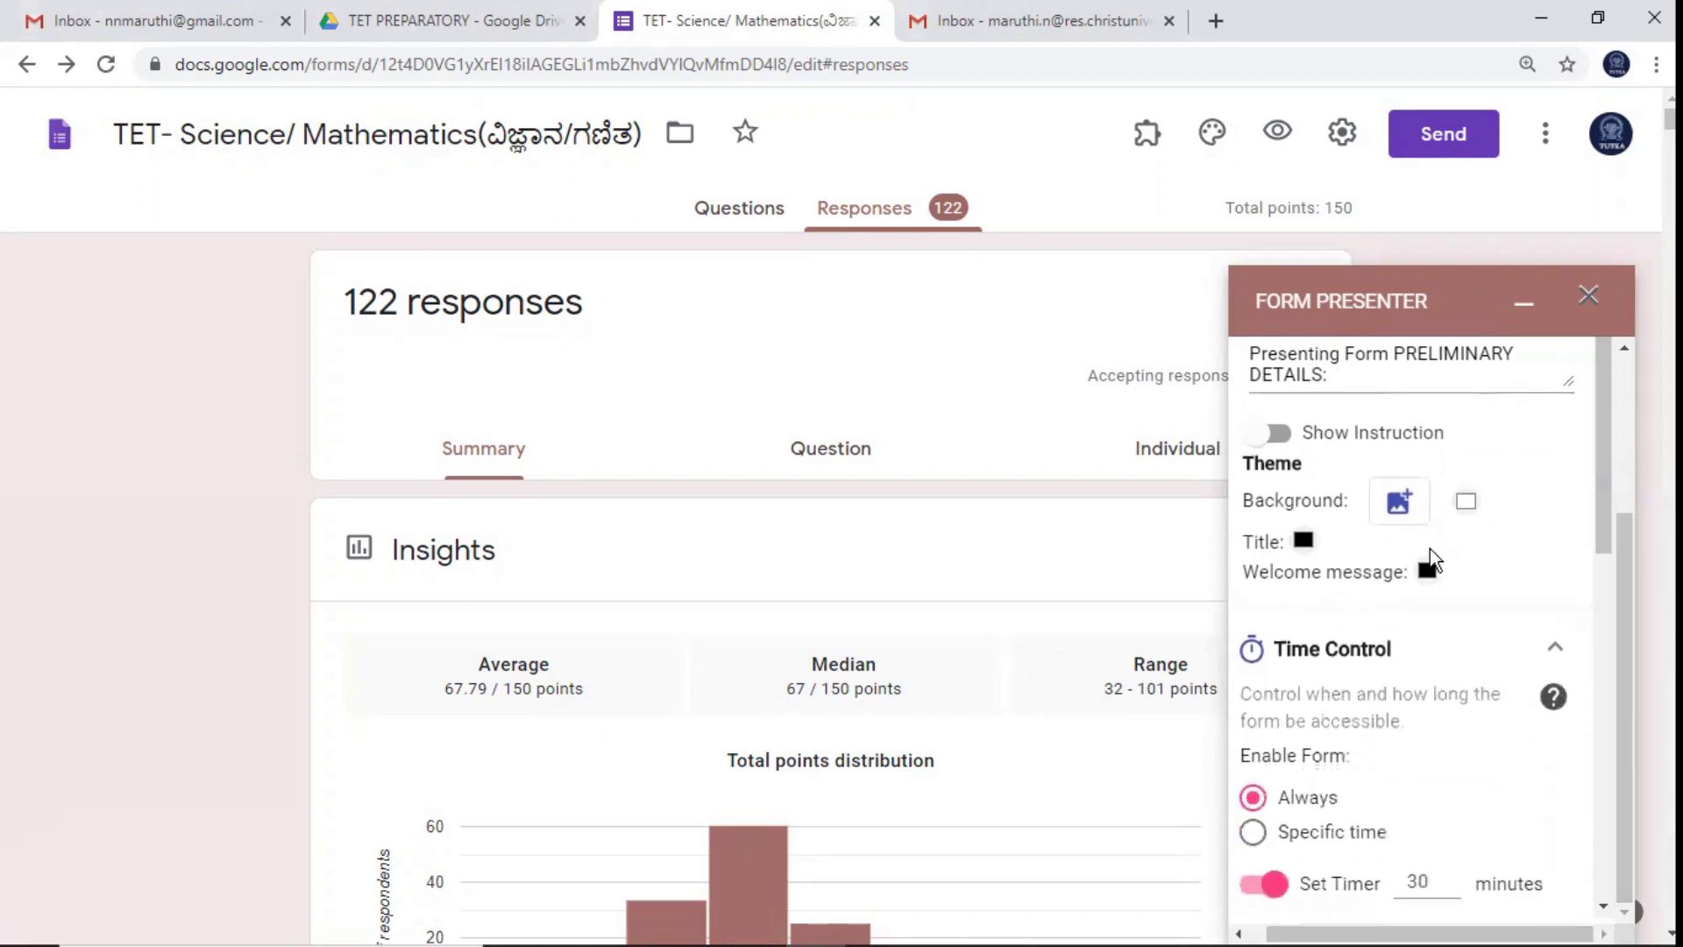
{"action": "left_click_drag", "start_coordinate": [1608, 492], "coordinate": [1606, 578]}
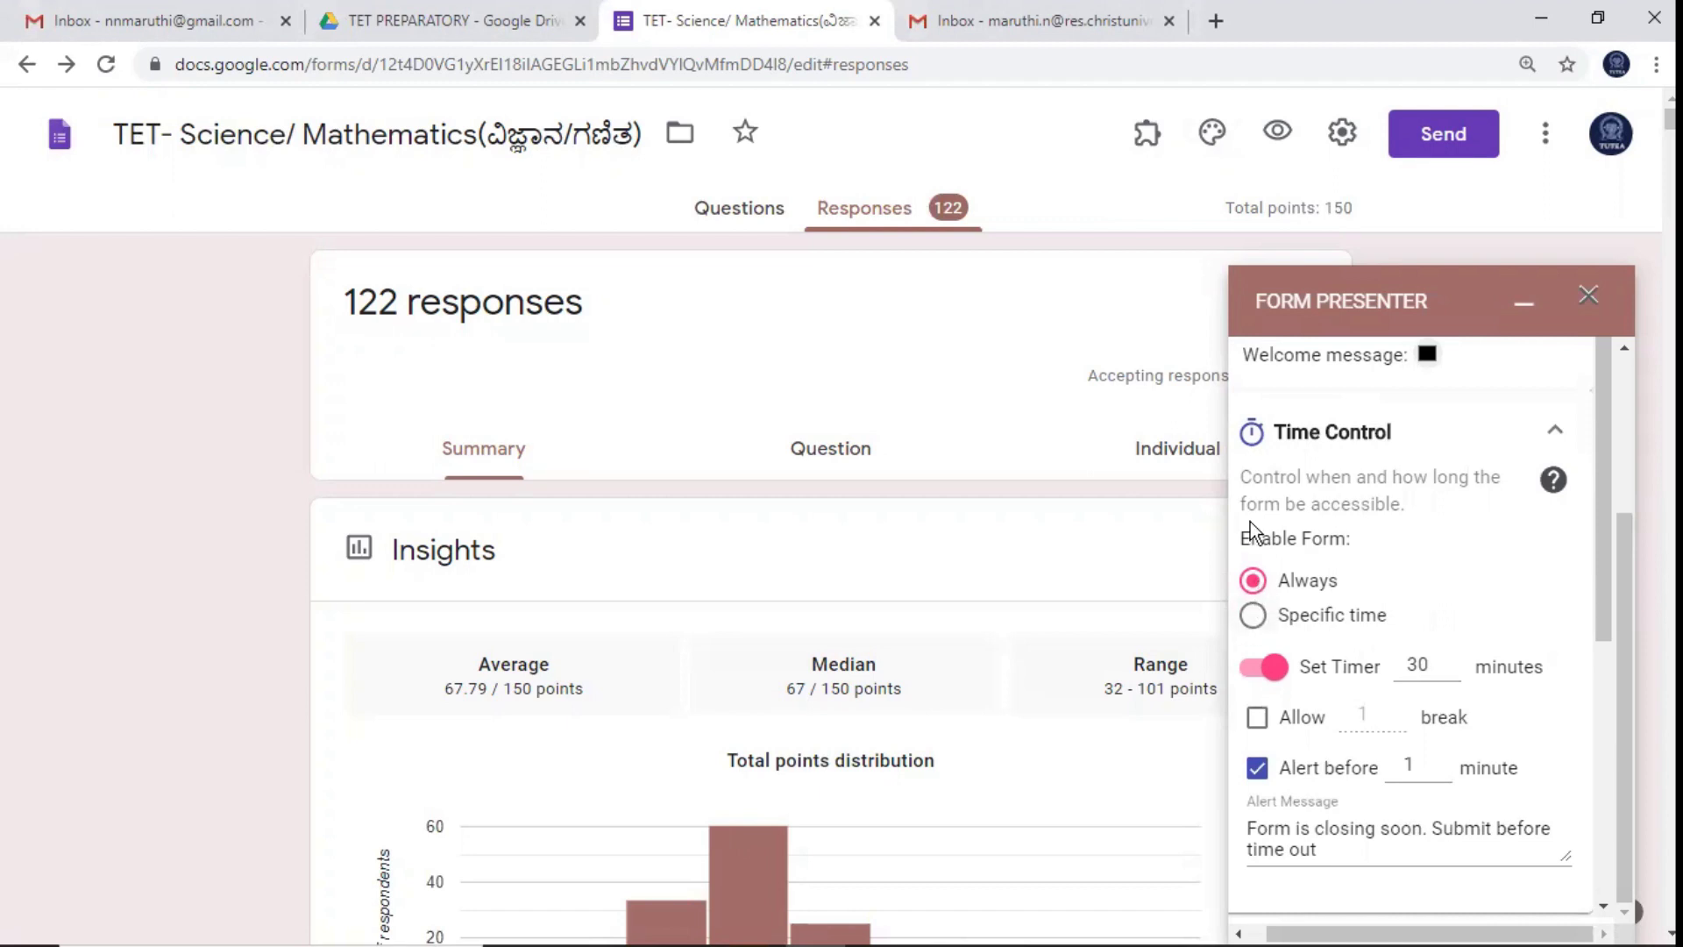
Switch Enable Form from always to a specific time window in the Asia/Calcutta time zone.
{"action": "left_click", "coordinate": [1254, 621]}
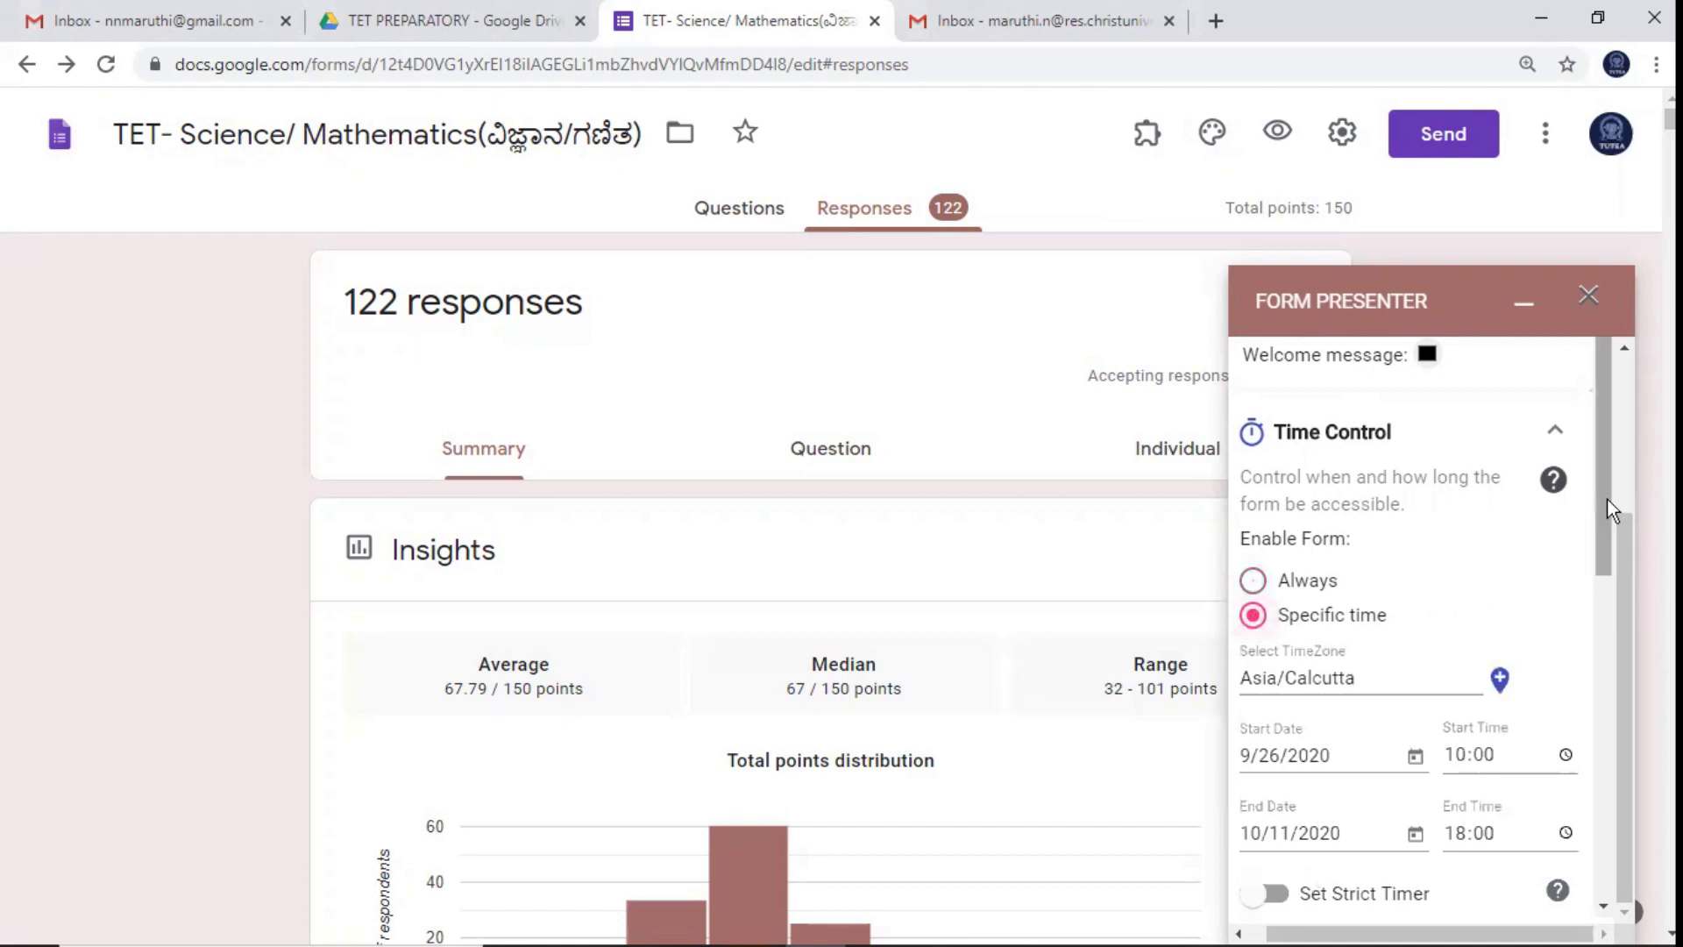
{"action": "left_click_drag", "start_coordinate": [1600, 501], "coordinate": [1612, 519]}
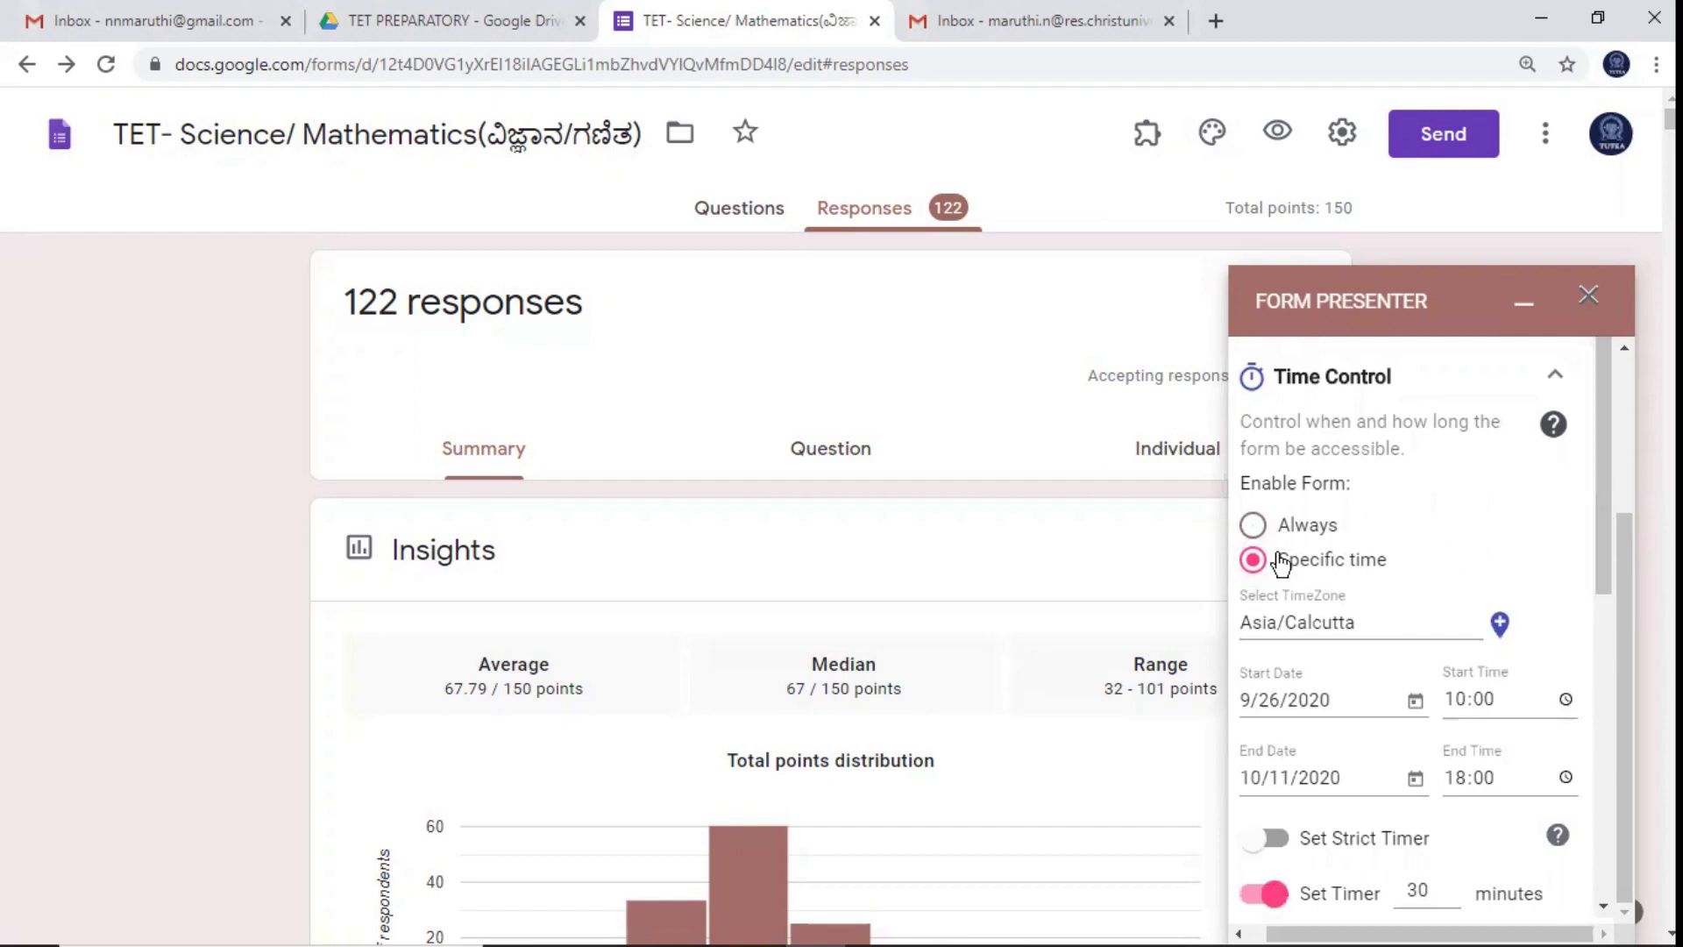
{"action": "left_click_drag", "start_coordinate": [1602, 466], "coordinate": [1587, 522]}
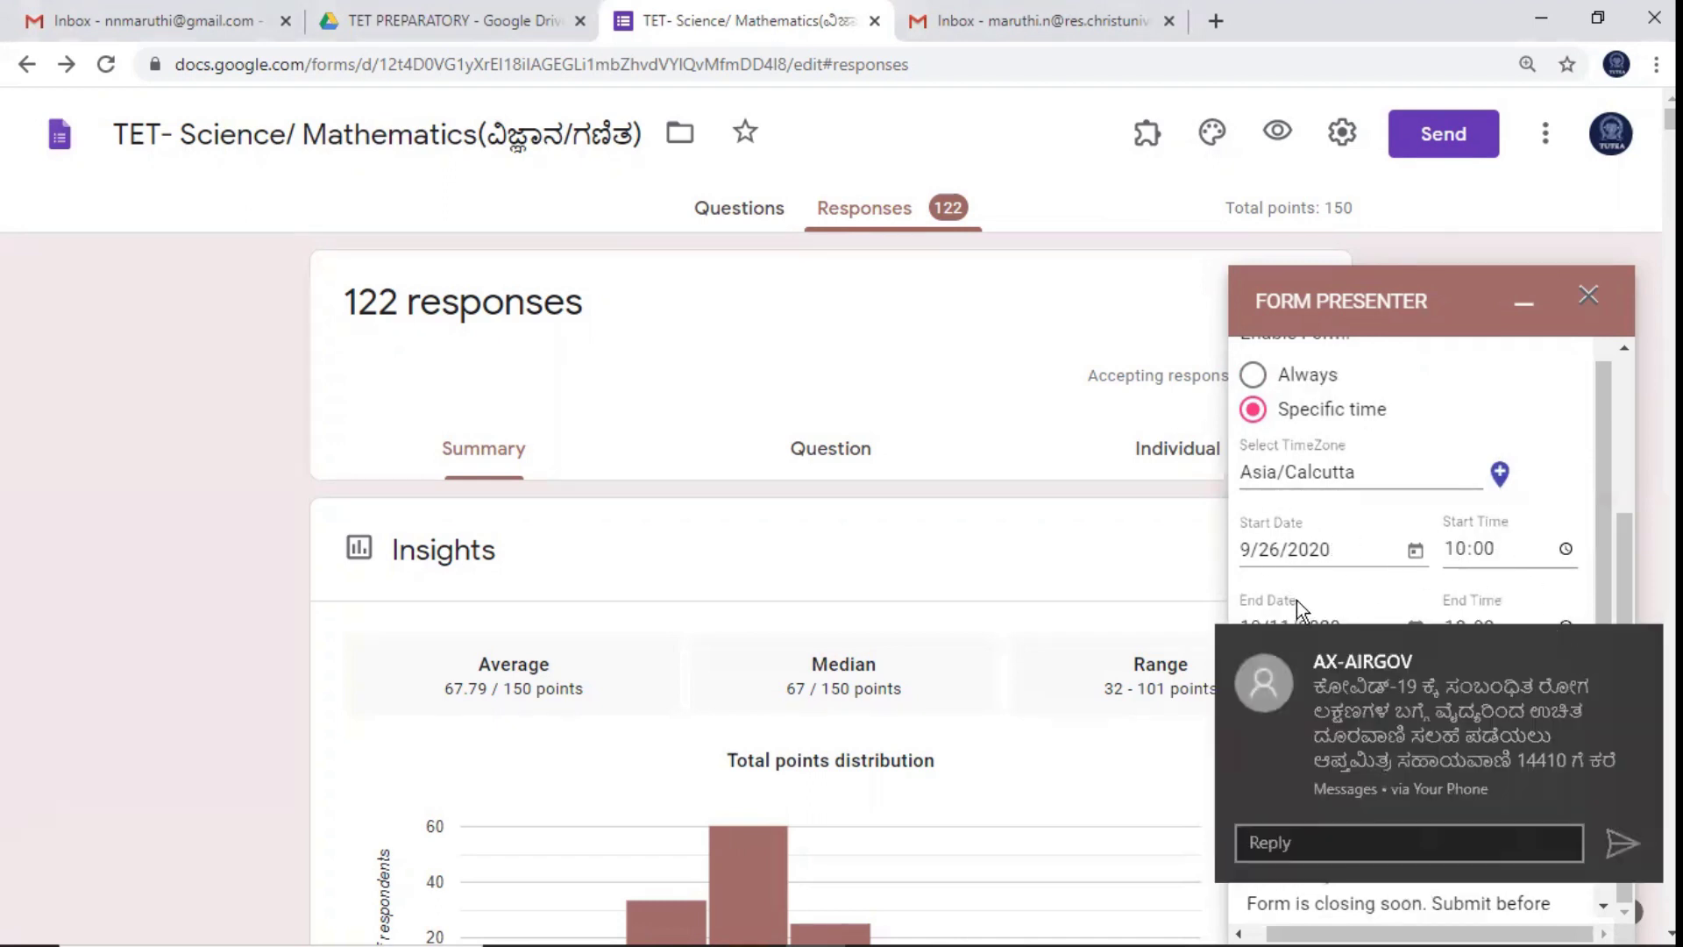
{"action": "mouse_move", "coordinate": [1490, 666]}
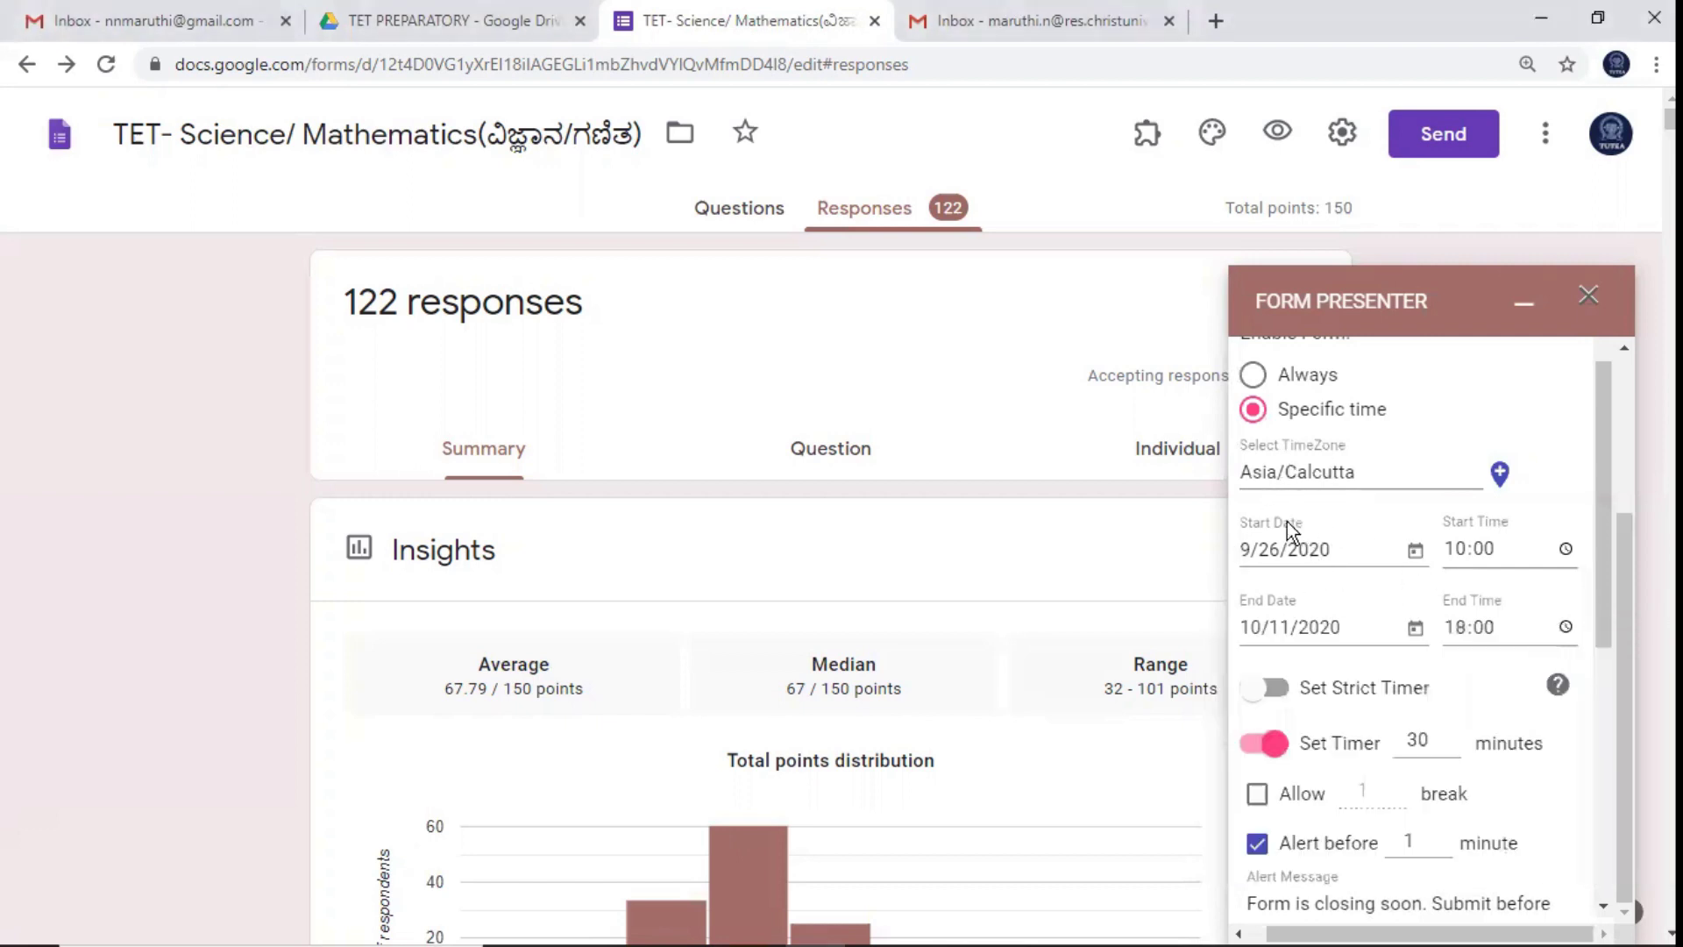
Set the availability start date to 9/27/2020 and the end date to 10/1/2020.
{"action": "left_click", "coordinate": [1416, 552]}
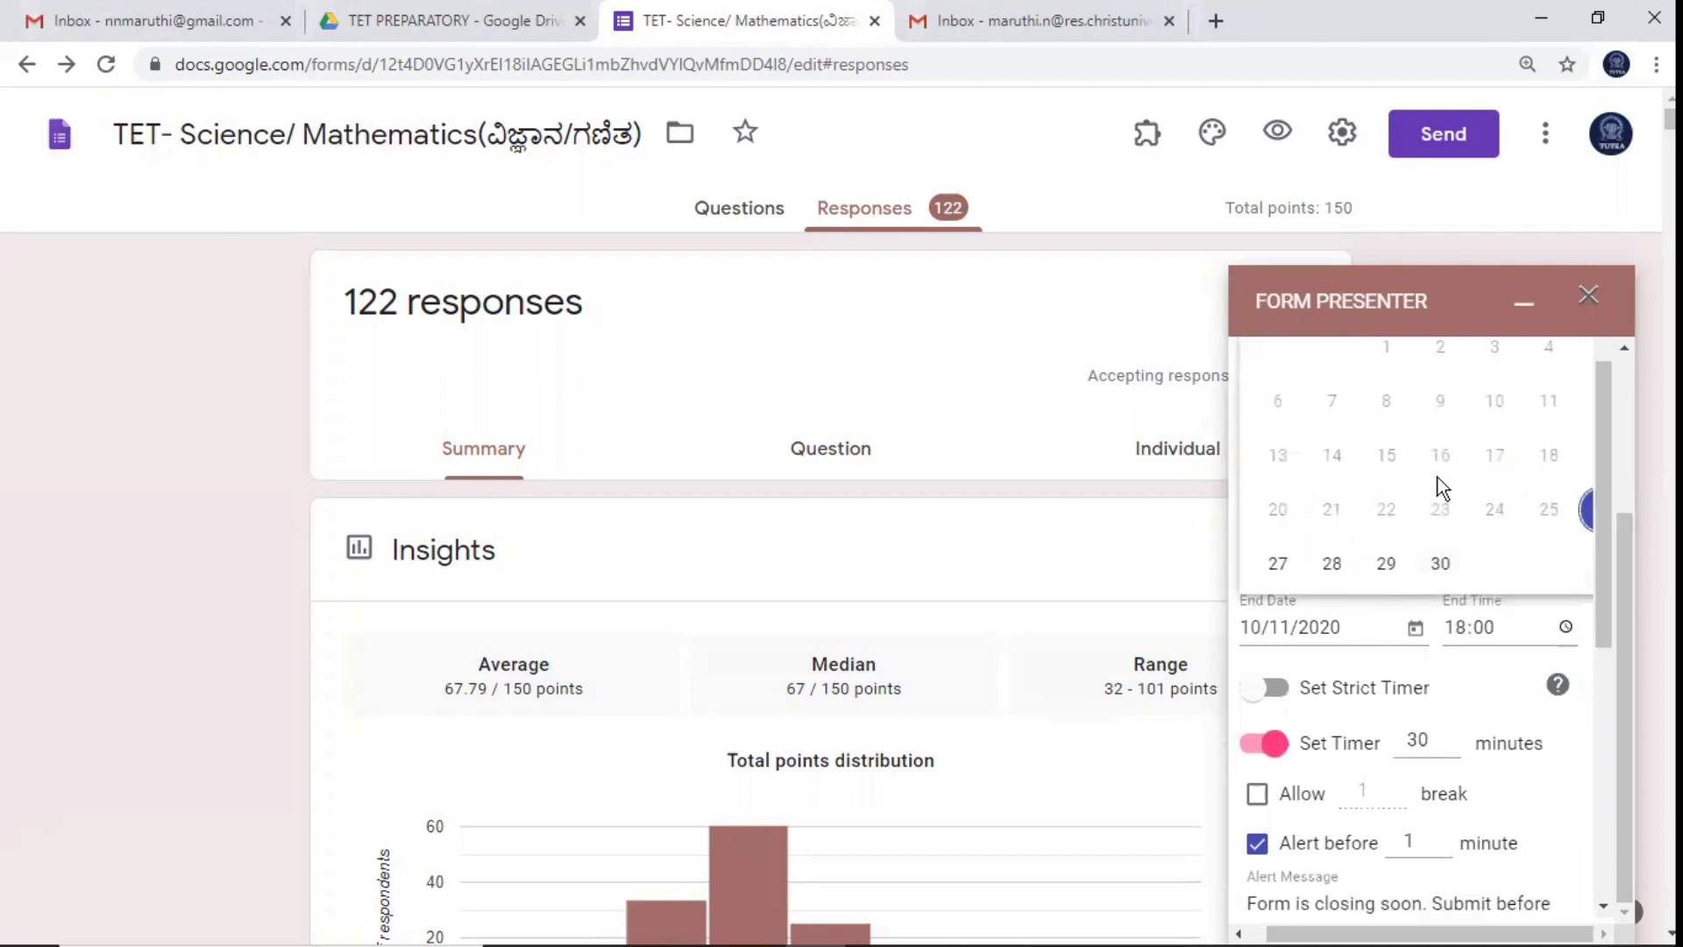
{"action": "left_click", "coordinate": [1278, 565]}
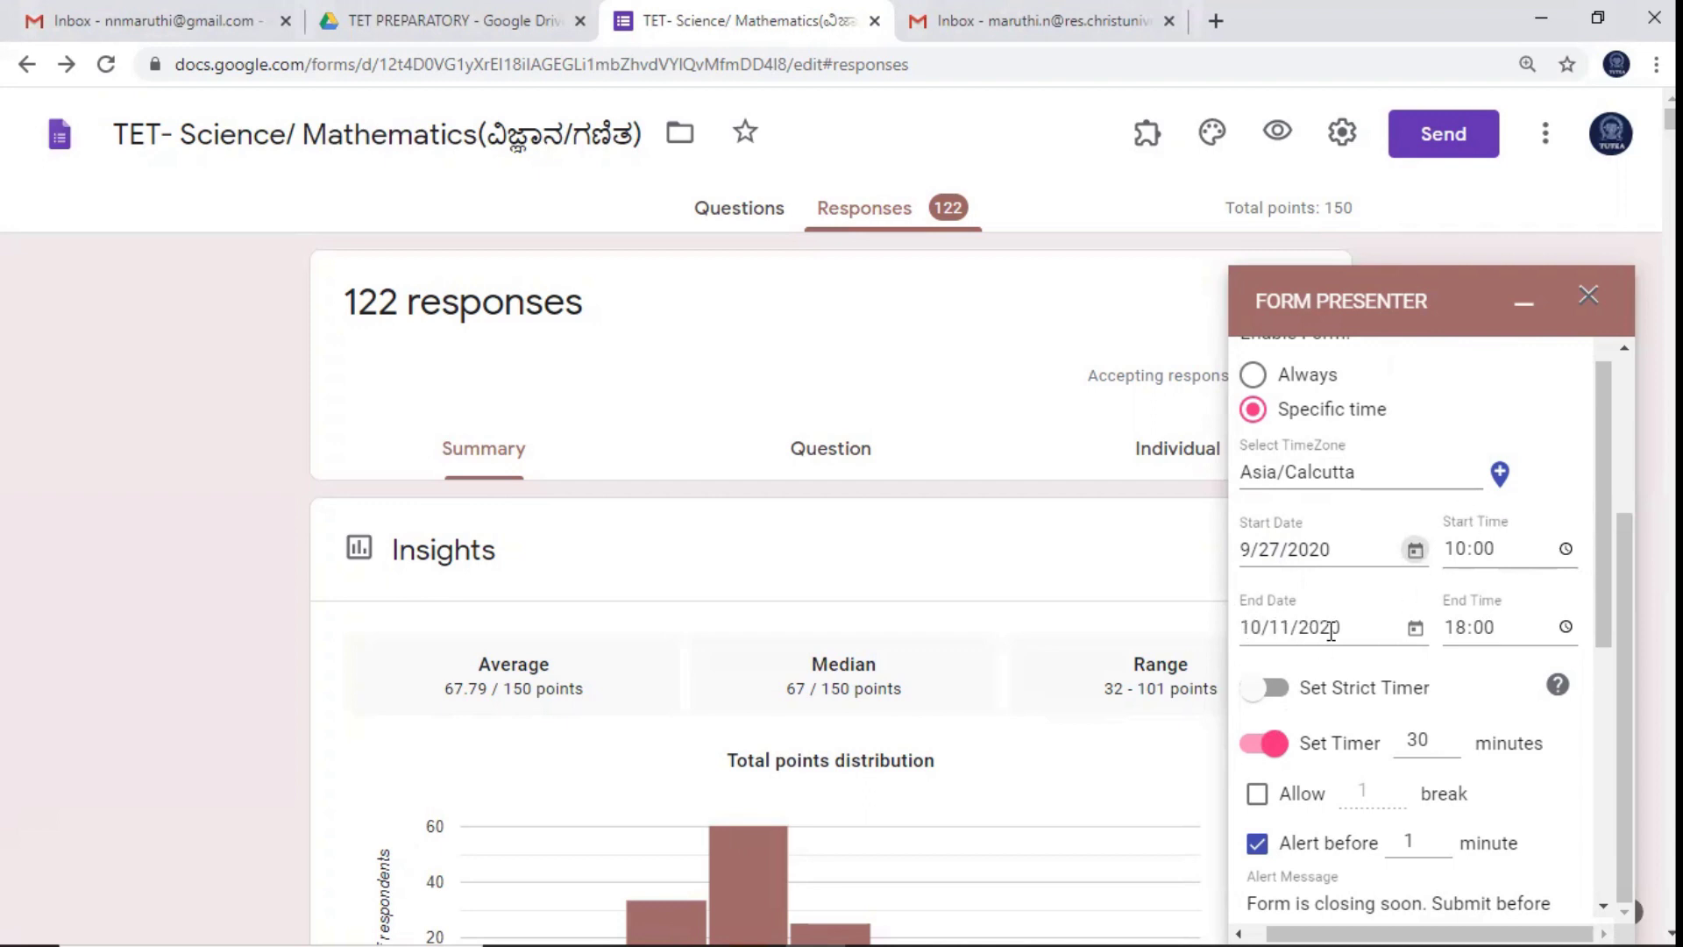
{"action": "left_click", "coordinate": [1415, 628]}
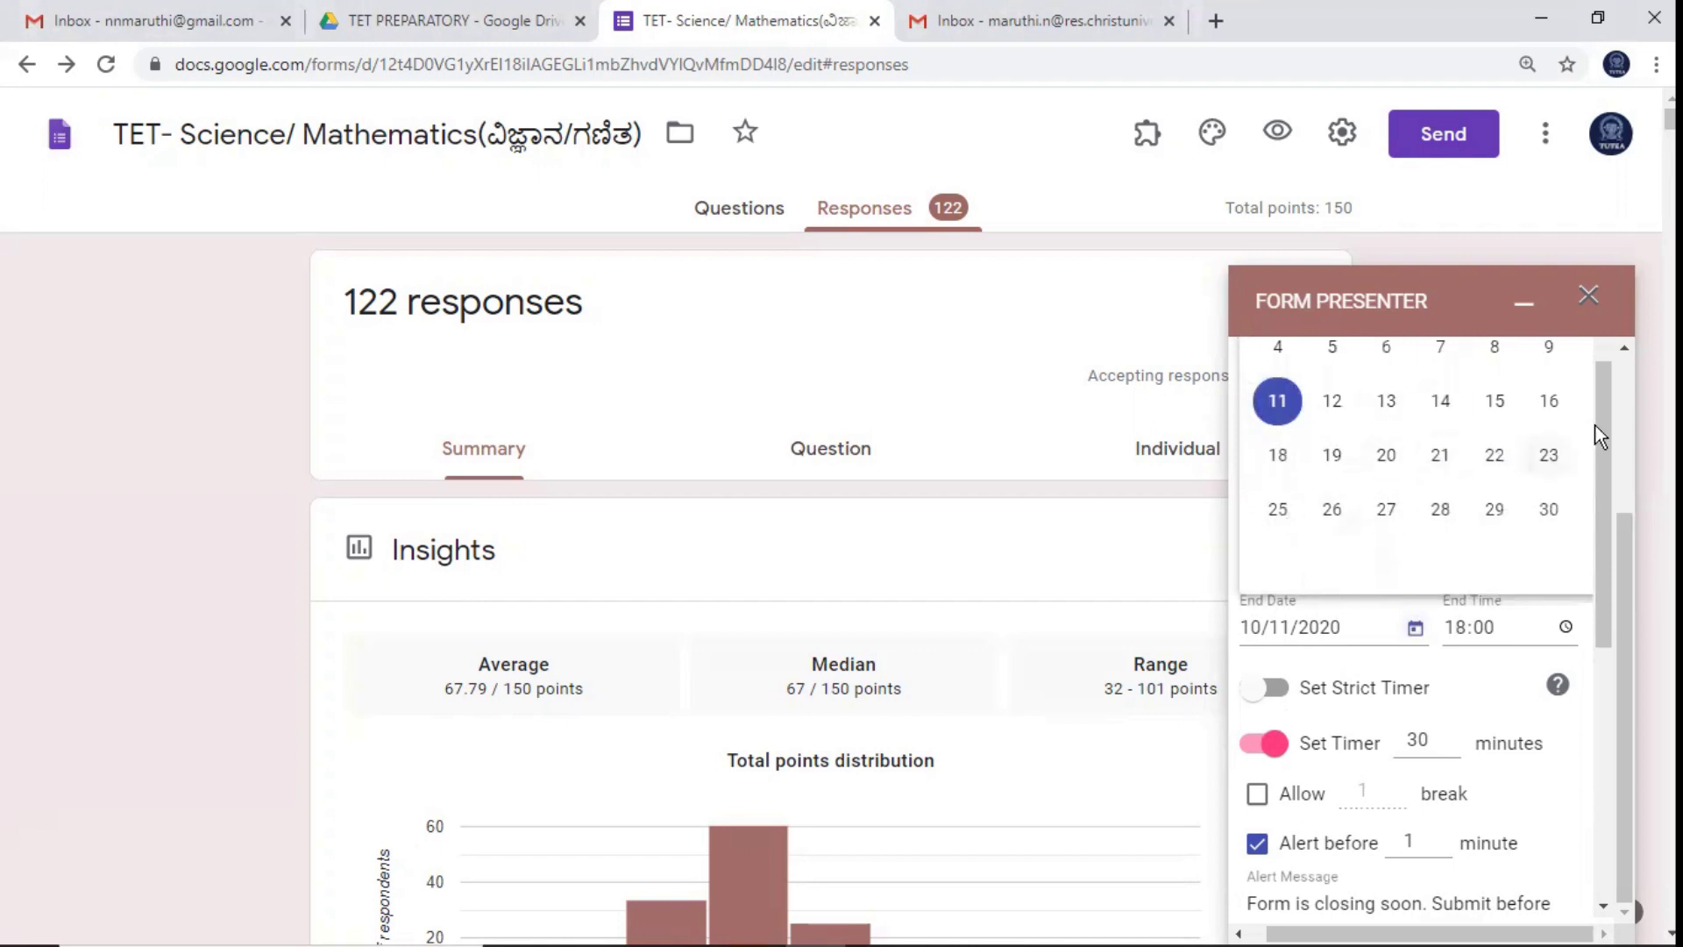
{"action": "left_click_drag", "start_coordinate": [1601, 433], "coordinate": [1602, 388]}
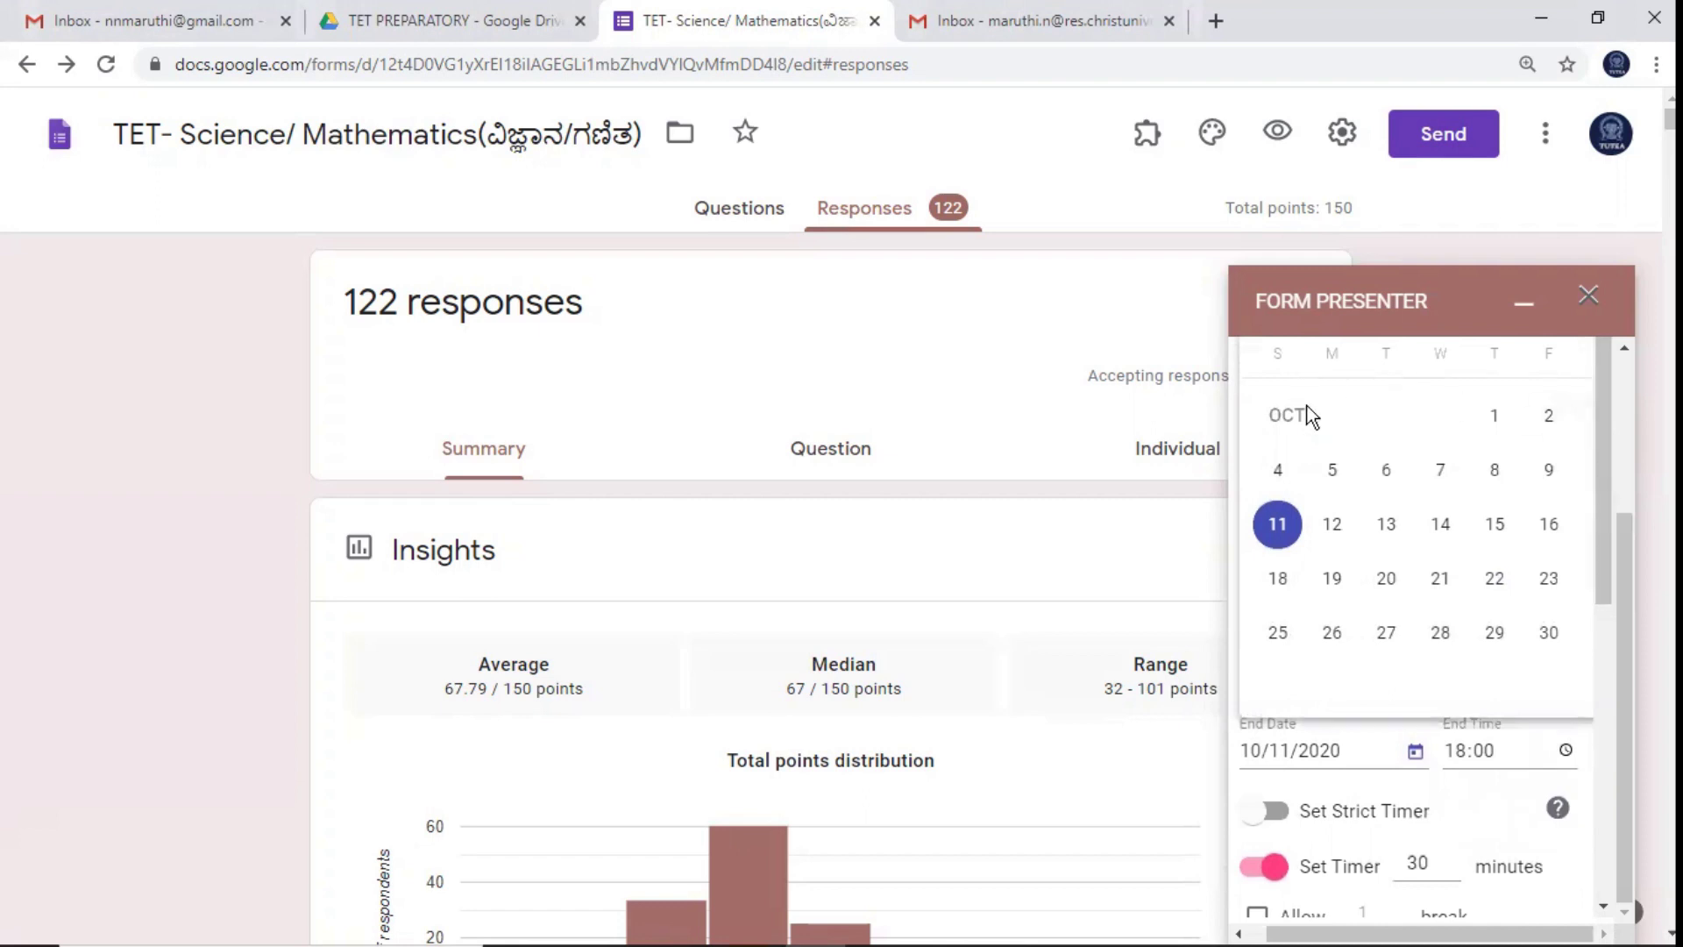
{"action": "left_click", "coordinate": [1497, 418]}
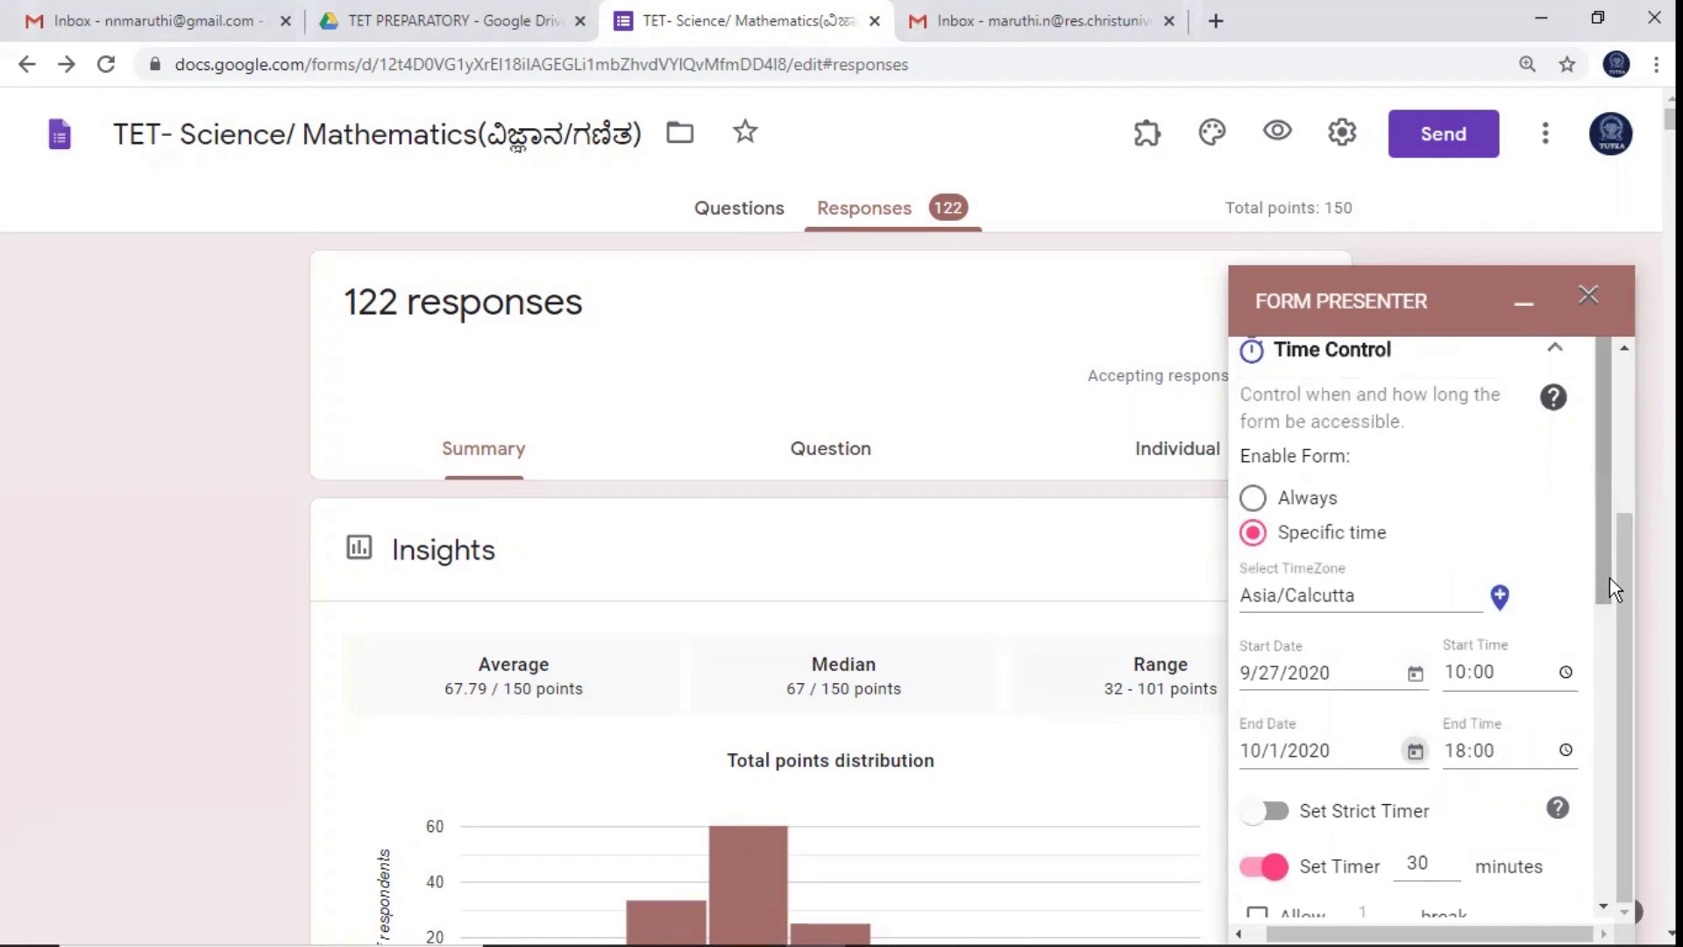
{"action": "left_click_drag", "start_coordinate": [1609, 585], "coordinate": [1617, 672]}
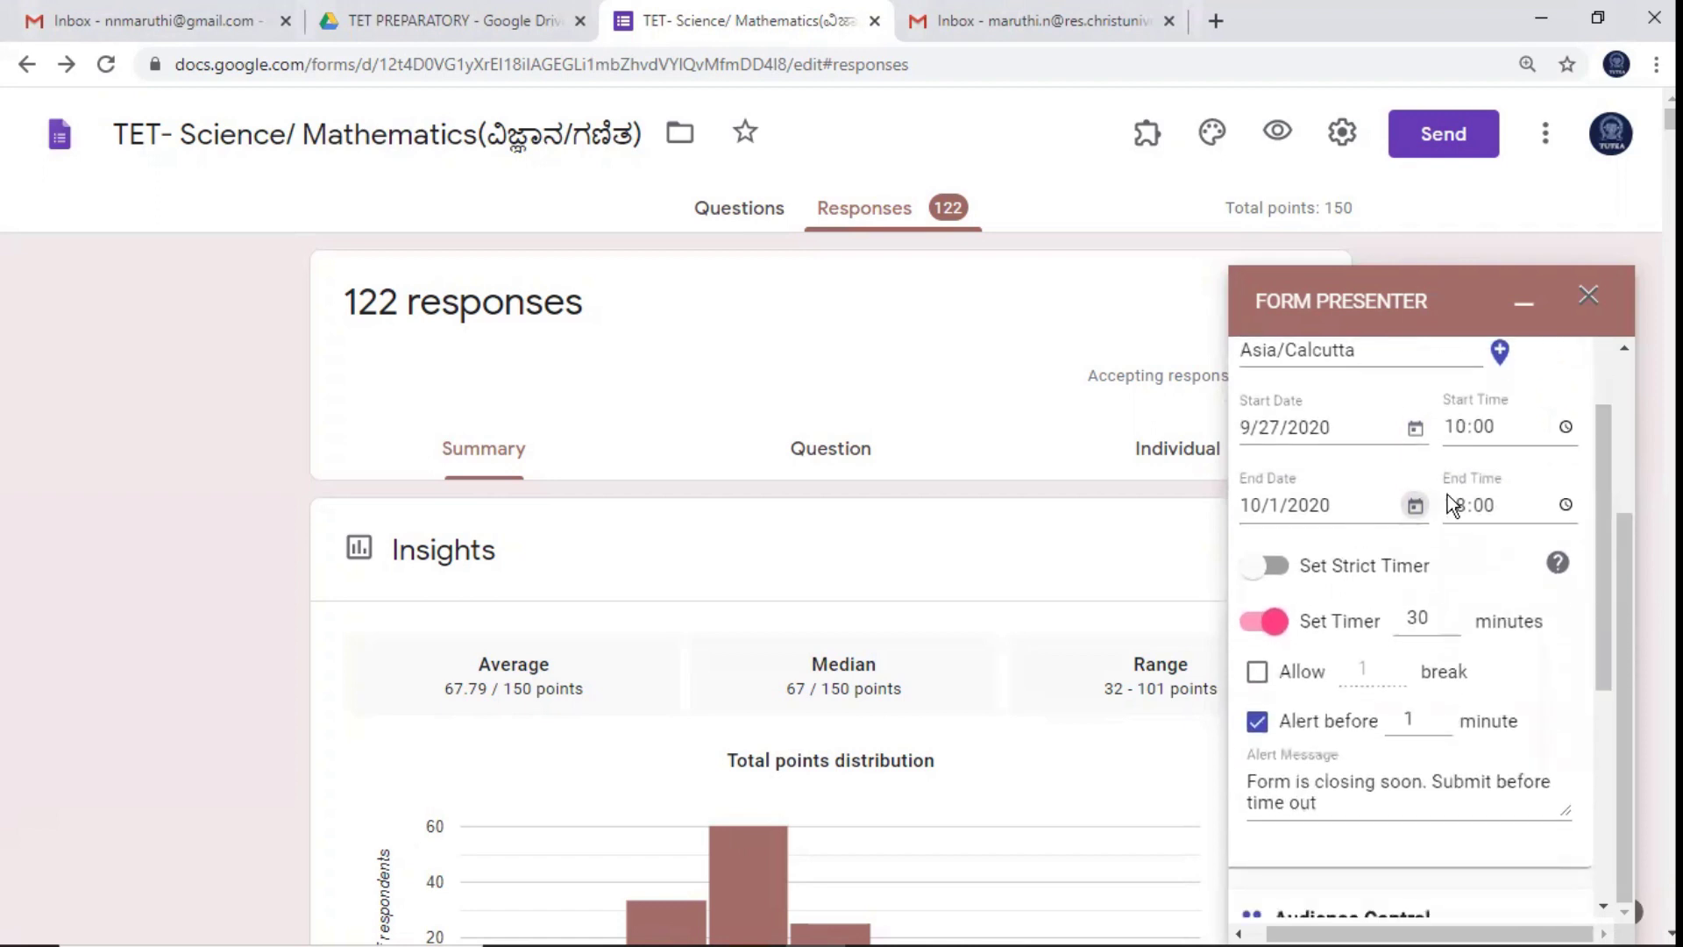
Set the timer to 60 minutes and the closing alert to 5 minutes before.
{"action": "double_click", "coordinate": [1438, 624]}
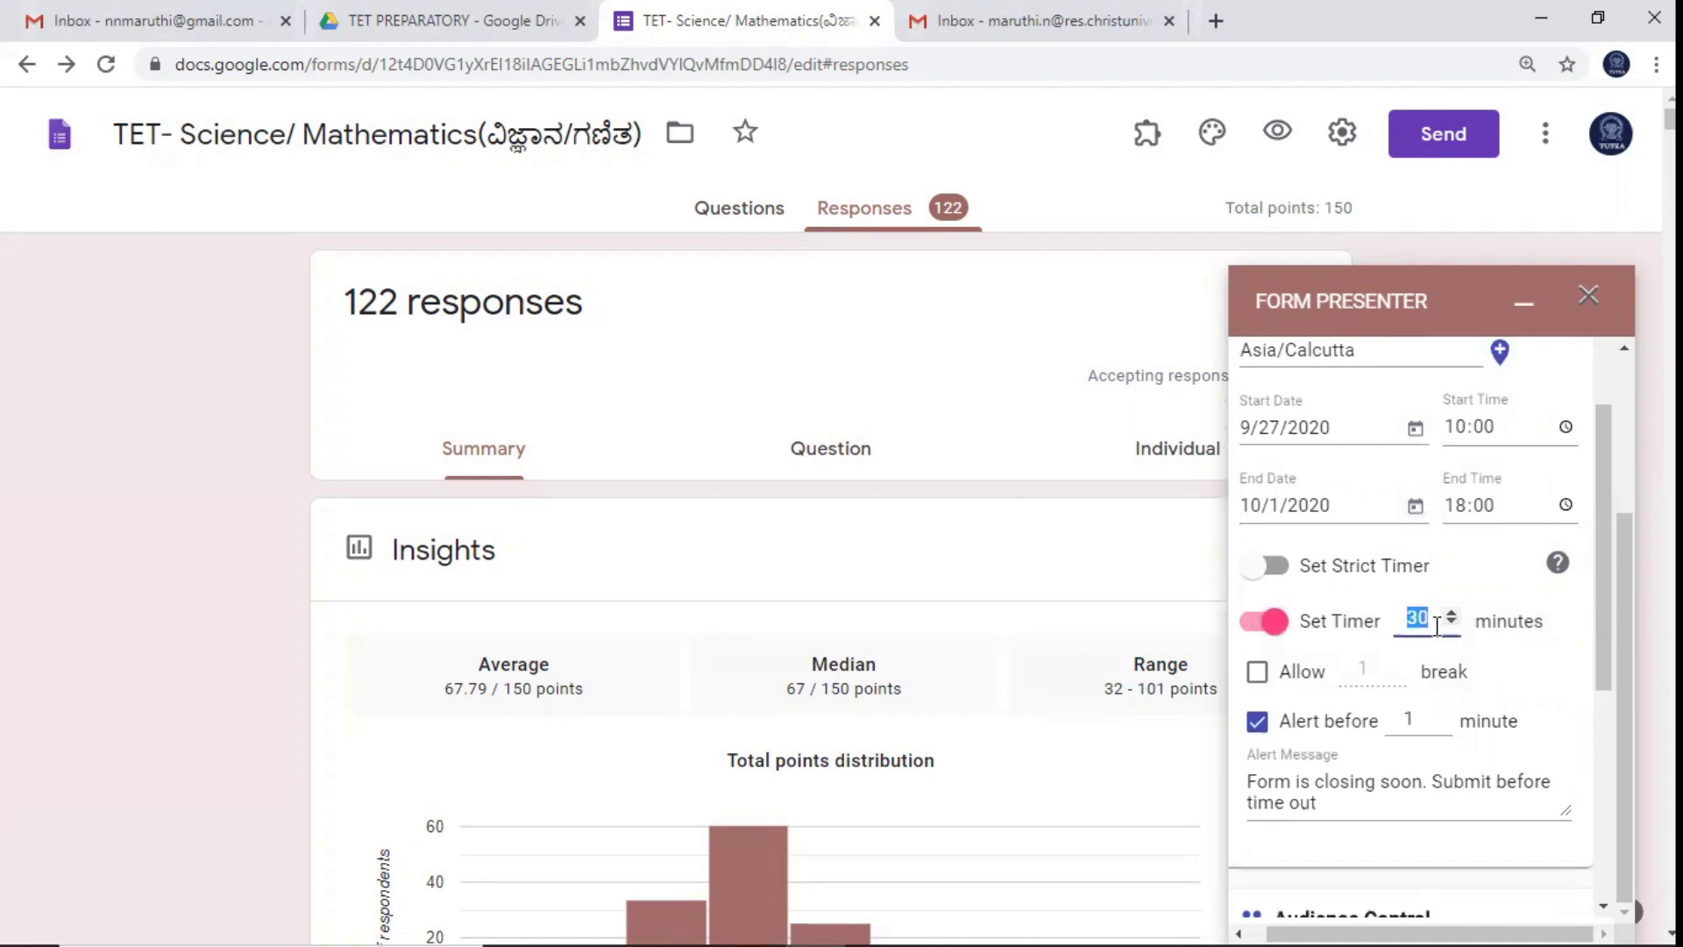
{"action": "type", "text": "60"}
{"action": "left_click", "coordinate": [1421, 718]}
{"action": "key", "text": "BackSpace"}
{"action": "type", "text": "5"}
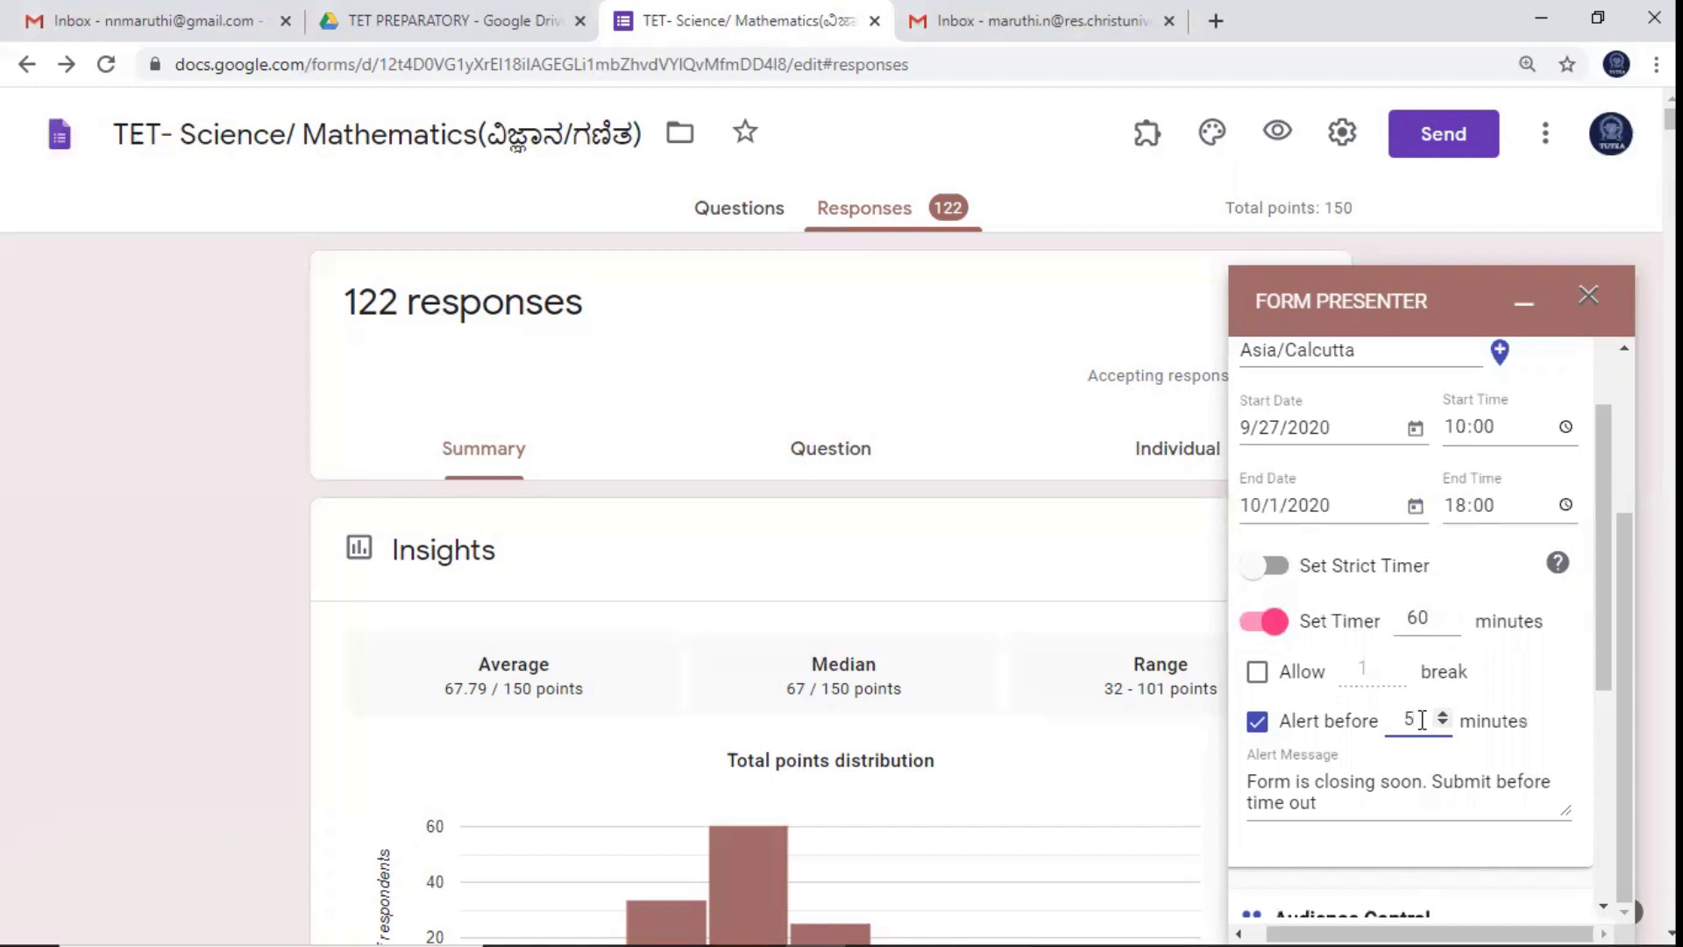
{"action": "left_click_drag", "start_coordinate": [1600, 669], "coordinate": [1601, 698]}
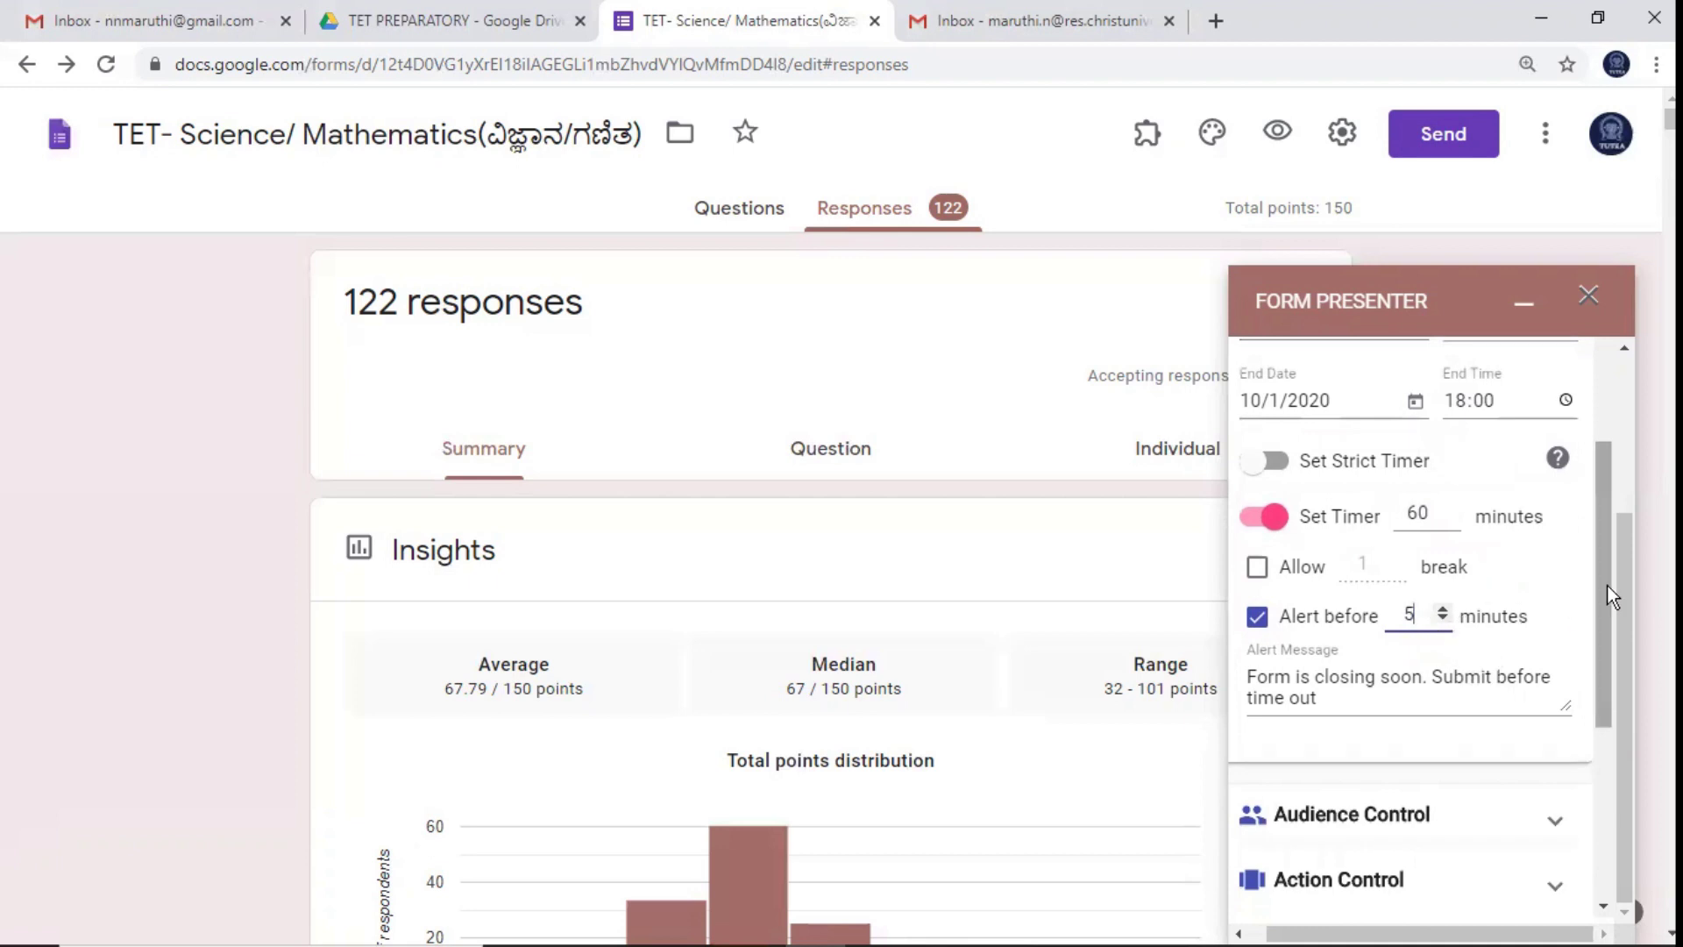
{"action": "scroll", "coordinate": [1608, 605], "scroll_direction": "down", "scroll_amount": 1}
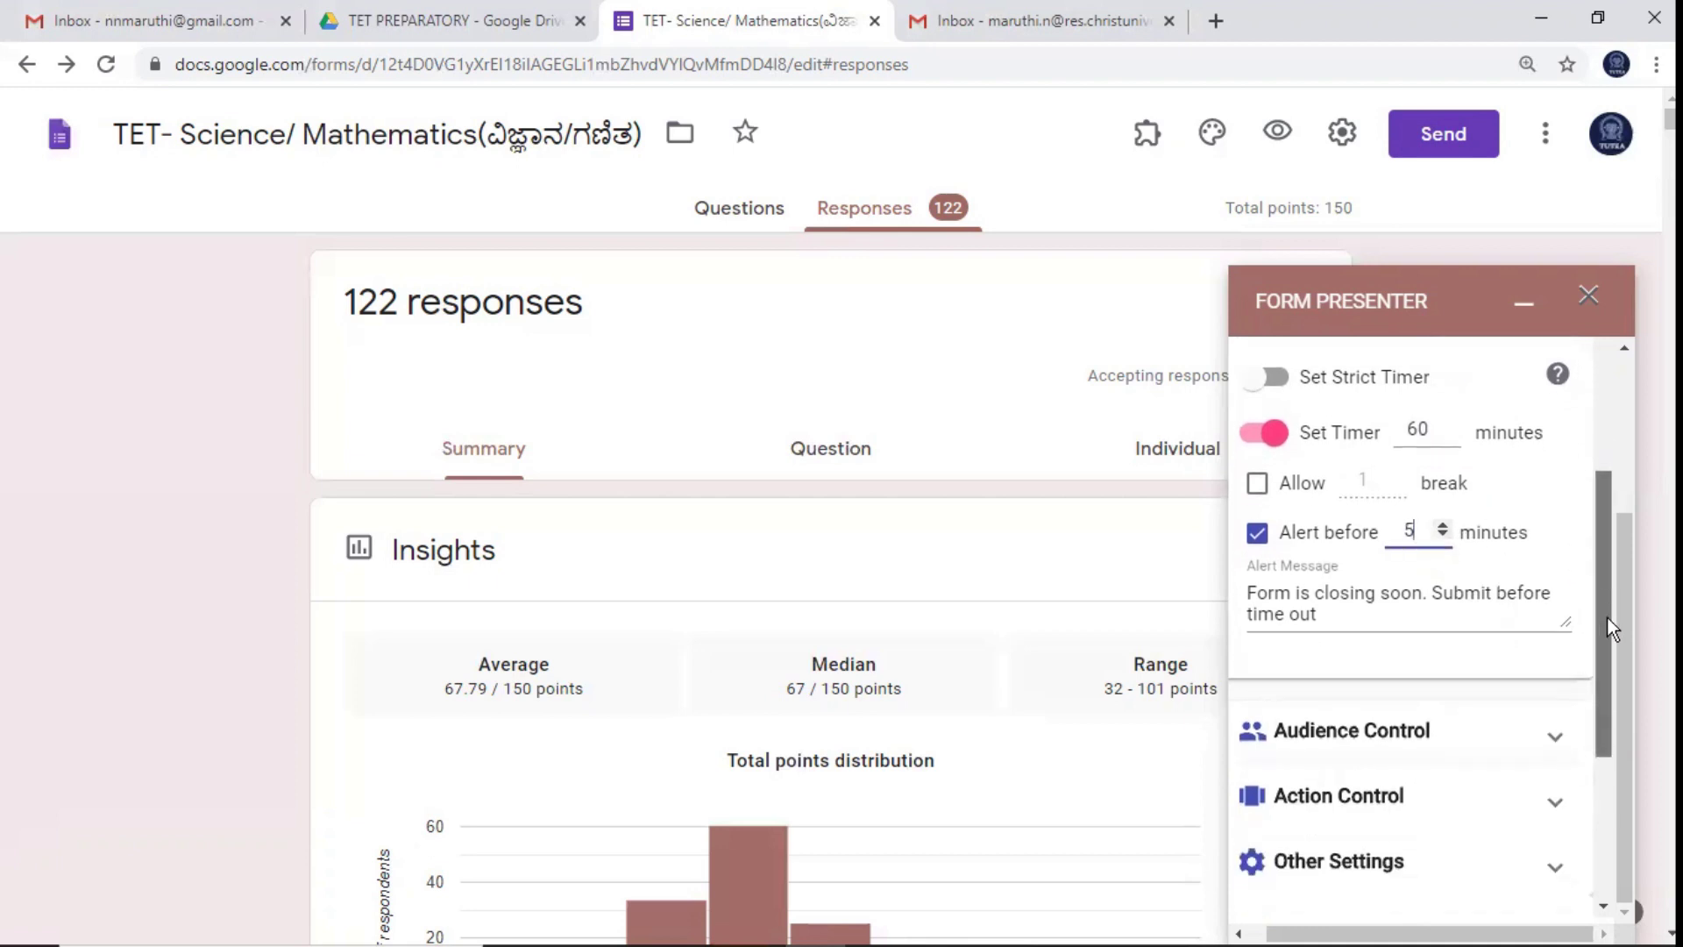
{"action": "left_click_drag", "start_coordinate": [1608, 618], "coordinate": [1606, 627]}
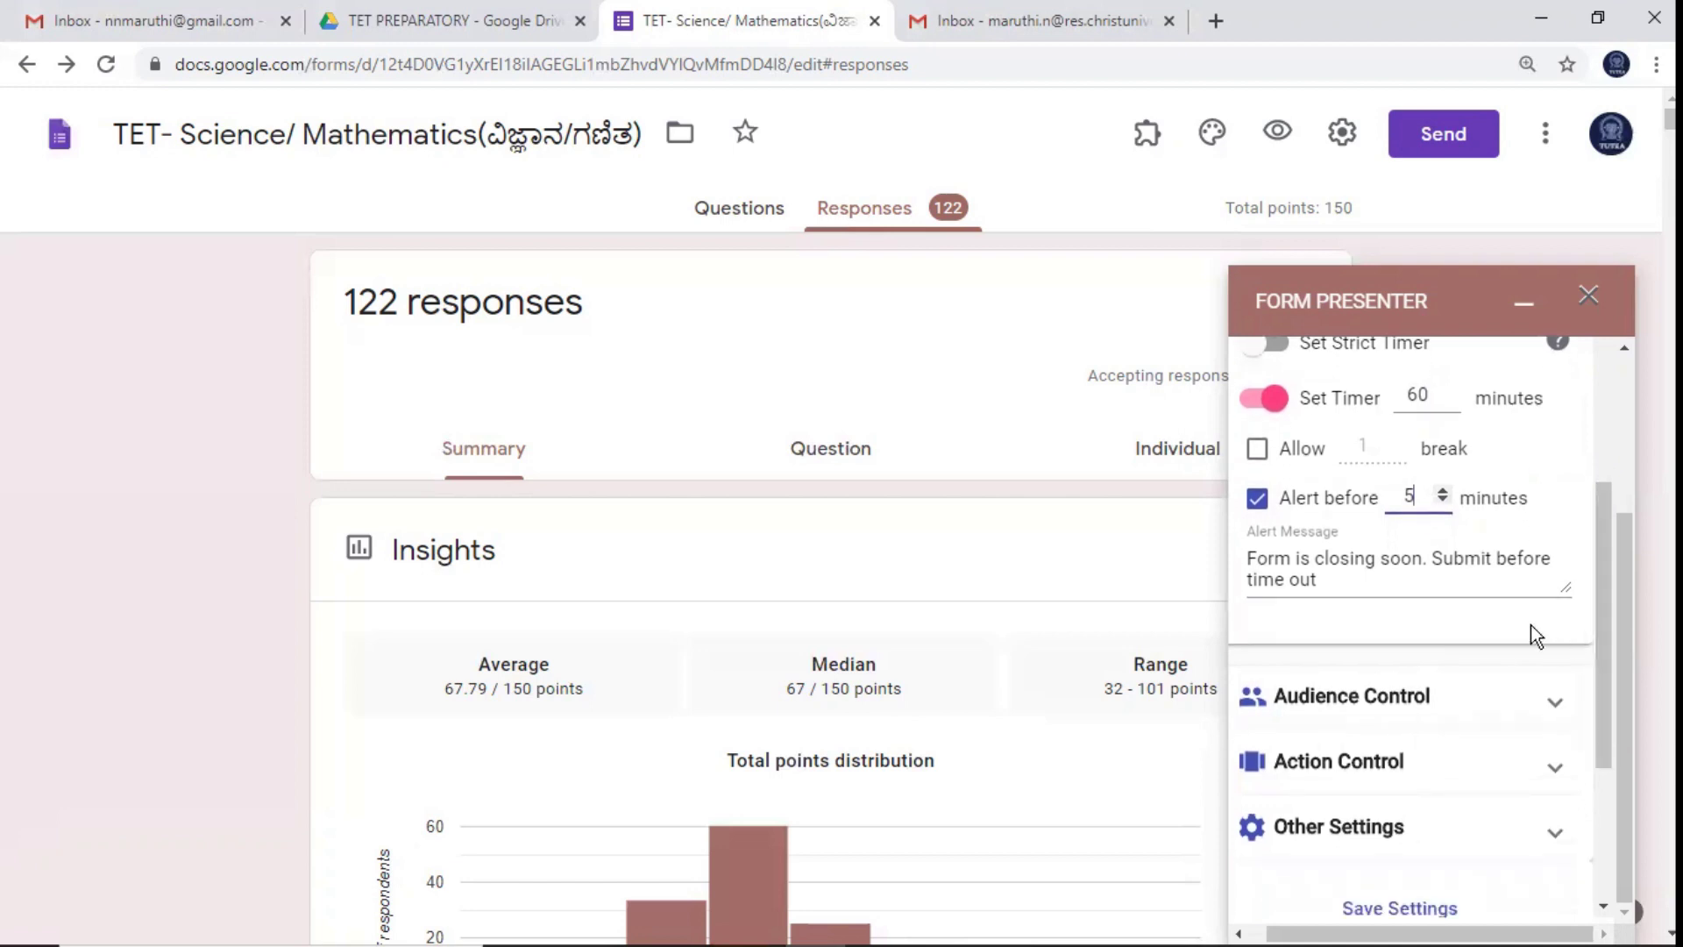
Under Audience Control, enforce respondent login and cap attempts at a maximum of 1.
{"action": "left_click", "coordinate": [1549, 711]}
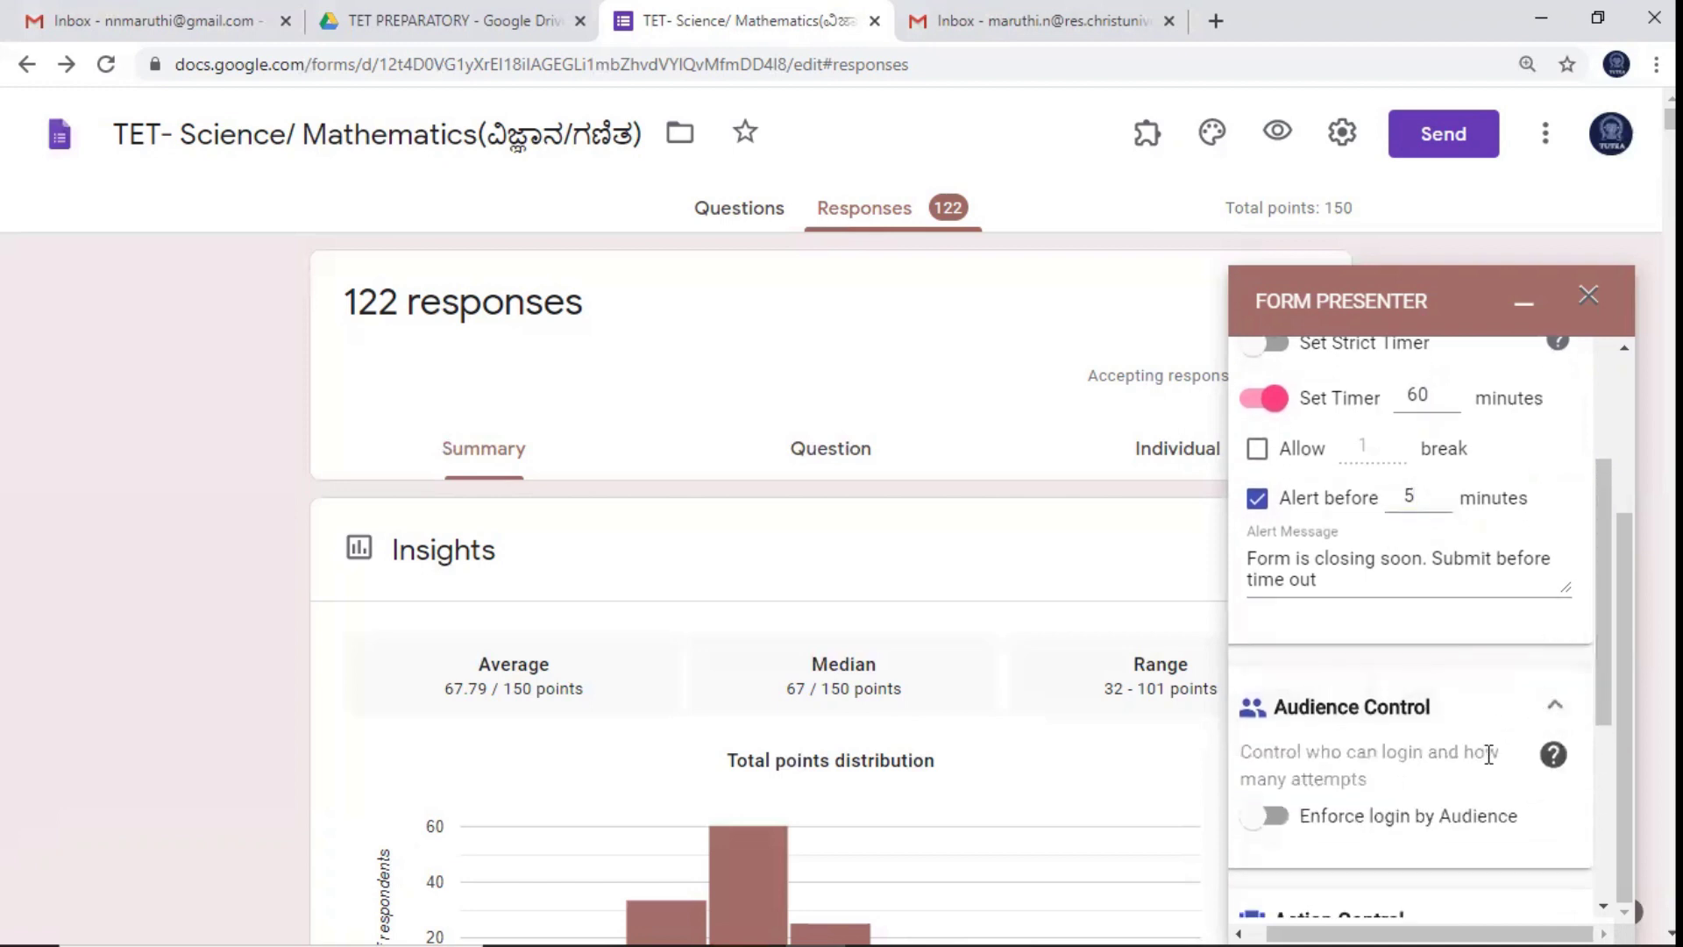
{"action": "left_click_drag", "start_coordinate": [1602, 624], "coordinate": [1614, 695]}
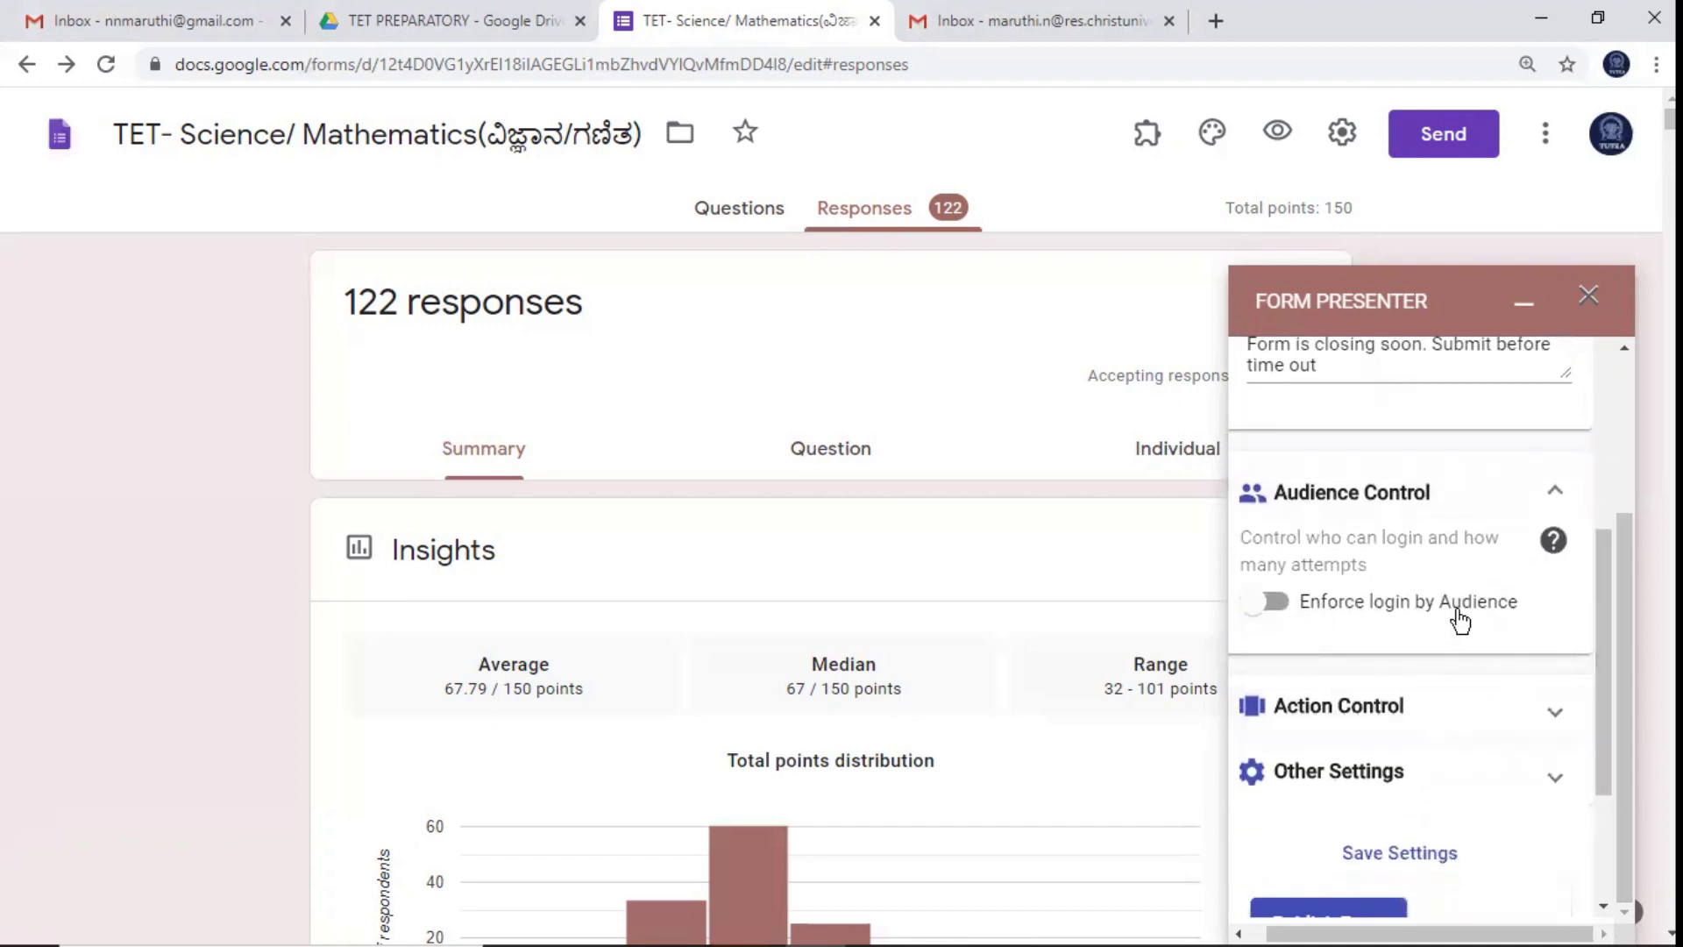
{"action": "left_click", "coordinate": [1282, 603]}
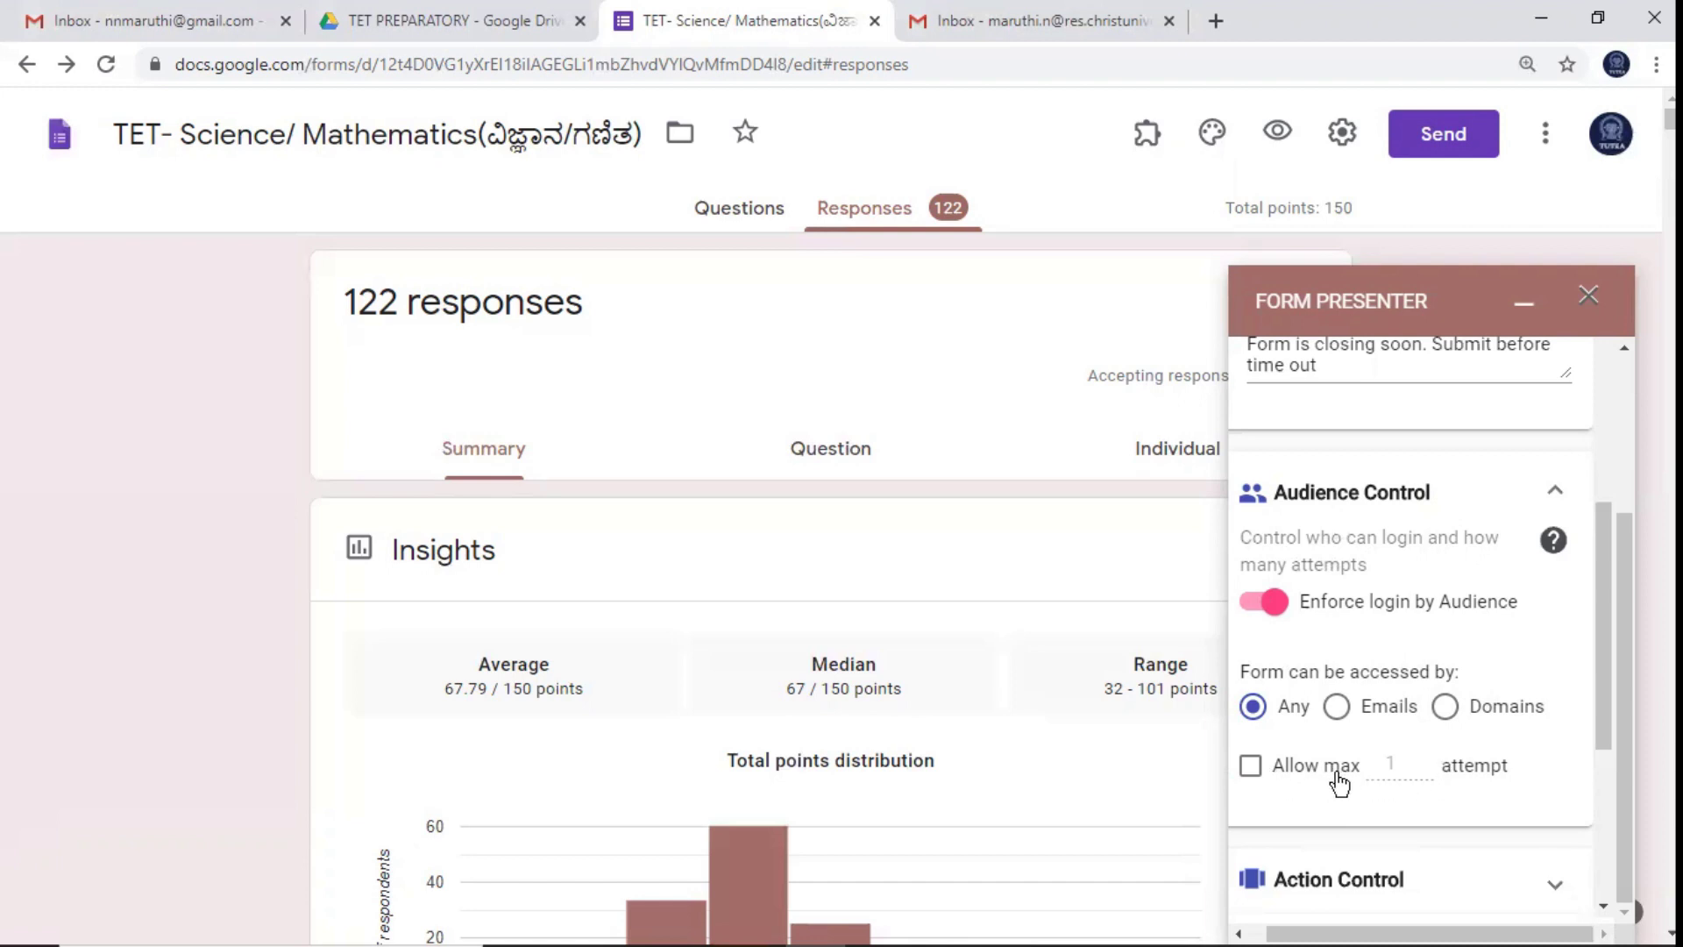
{"action": "left_click", "coordinate": [1252, 767]}
{"action": "left_click", "coordinate": [1420, 759]}
{"action": "left_click", "coordinate": [1420, 759]}
{"action": "left_click", "coordinate": [1420, 759]}
{"action": "left_click", "coordinate": [1420, 759]}
{"action": "left_click", "coordinate": [1425, 769]}
{"action": "left_click_drag", "start_coordinate": [1602, 675], "coordinate": [1601, 739]}
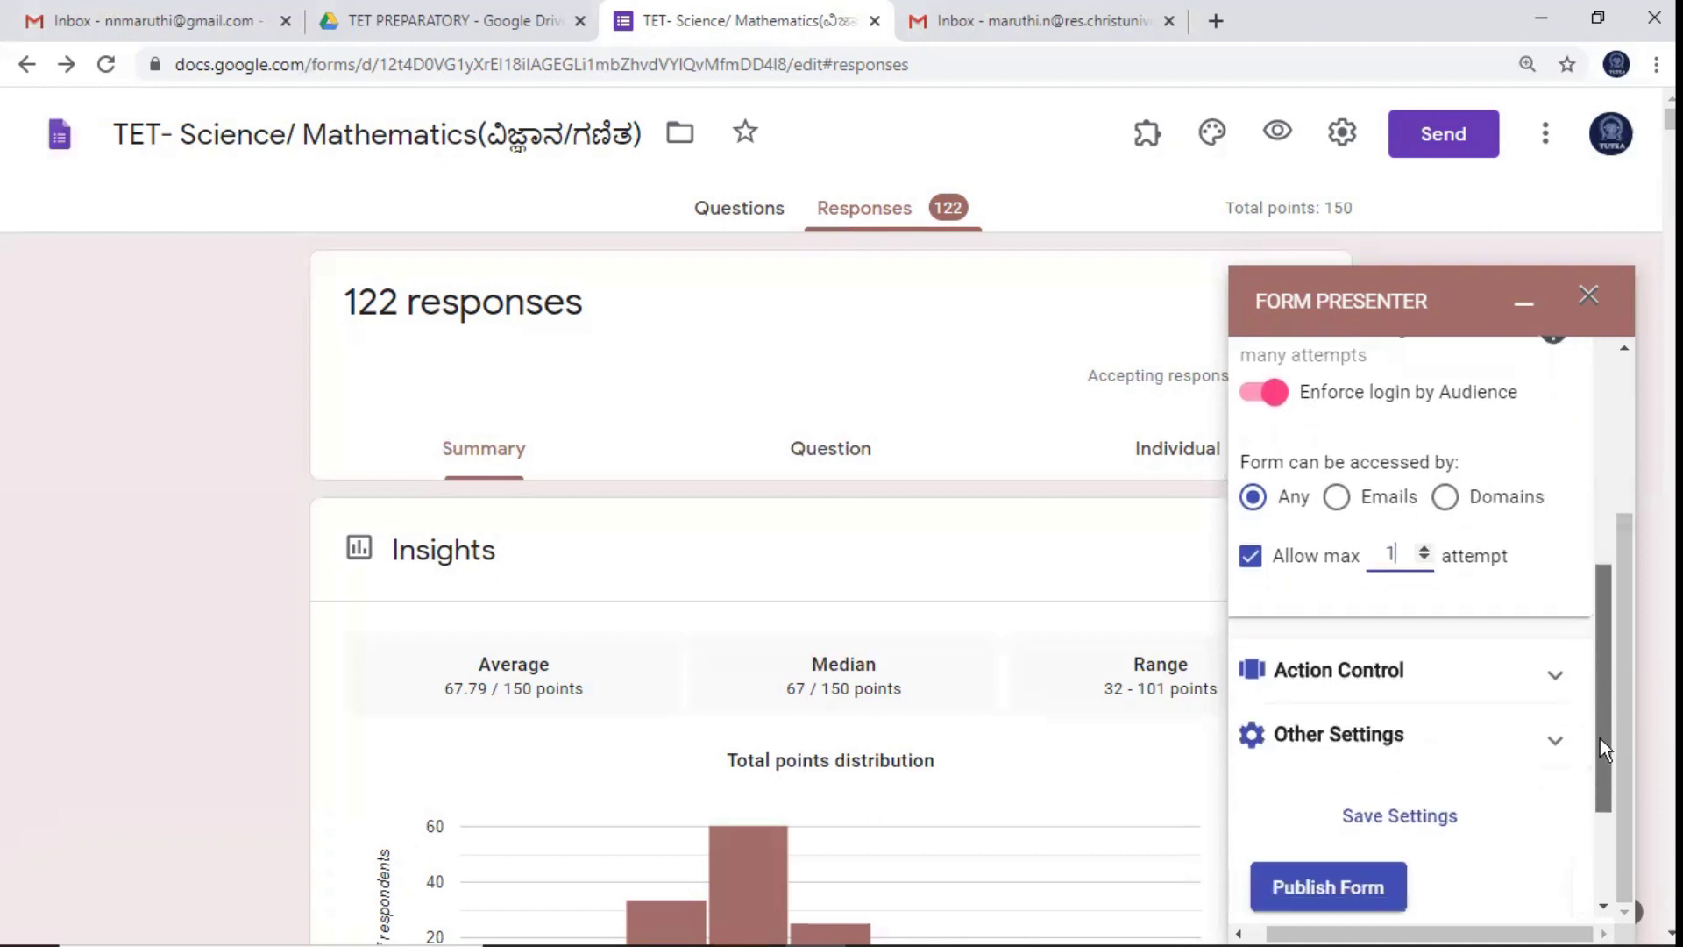
Expand Action Control and save the Form Presenter settings.
{"action": "left_click", "coordinate": [1552, 675]}
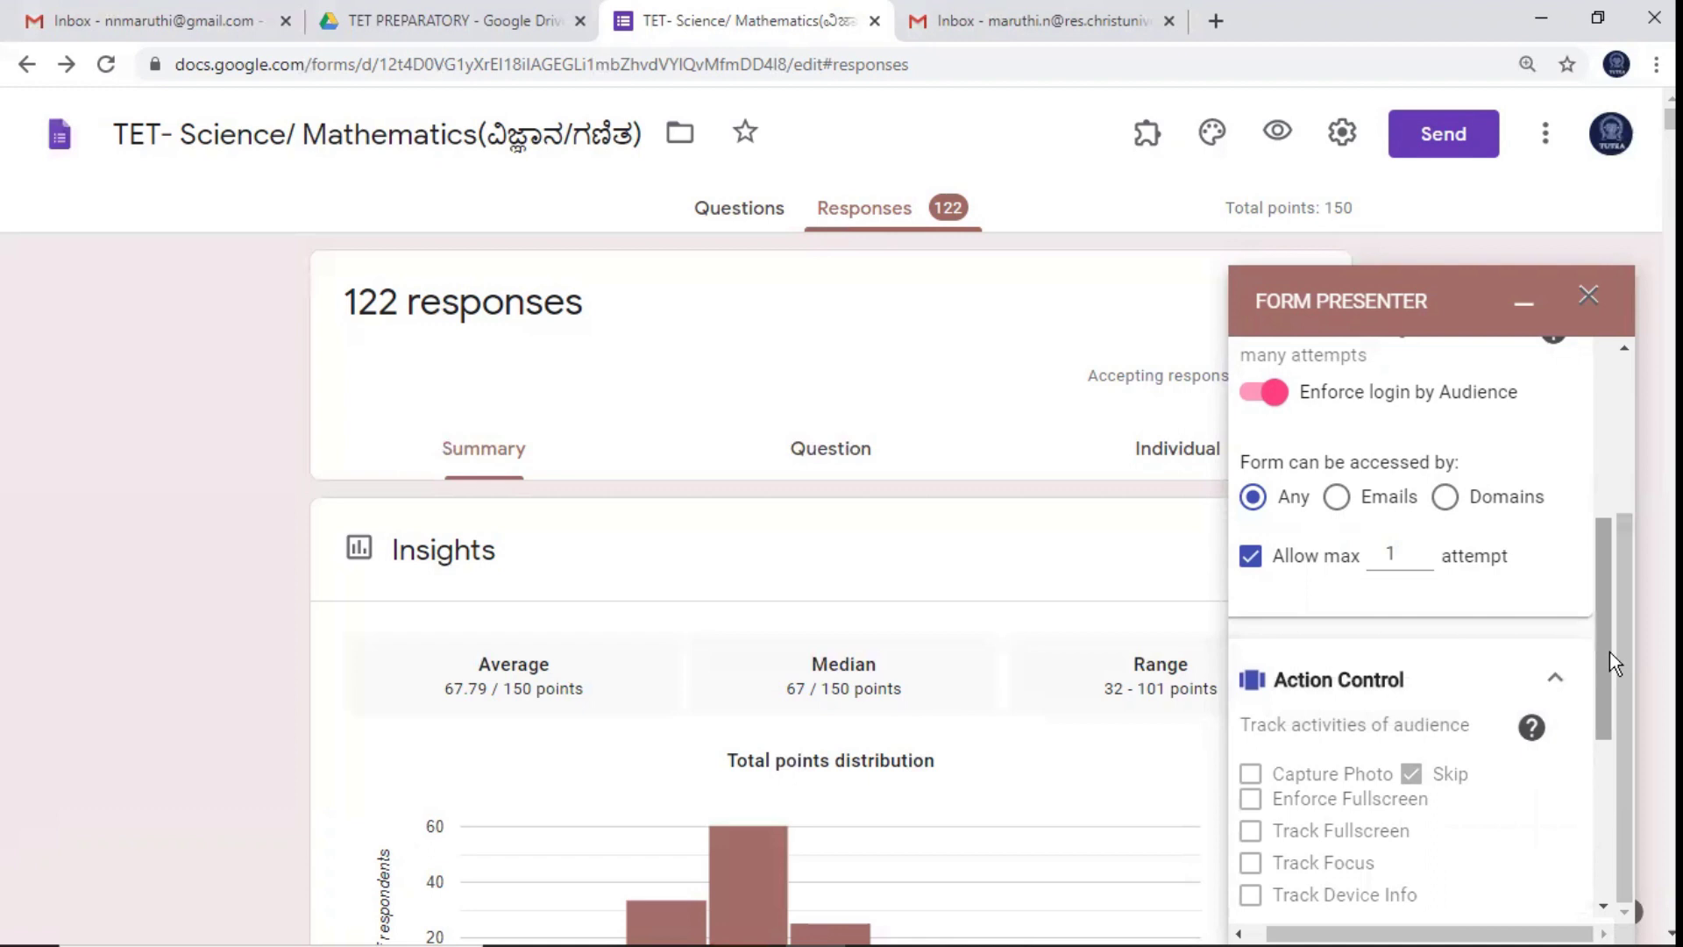
{"action": "left_click_drag", "start_coordinate": [1606, 663], "coordinate": [1597, 744]}
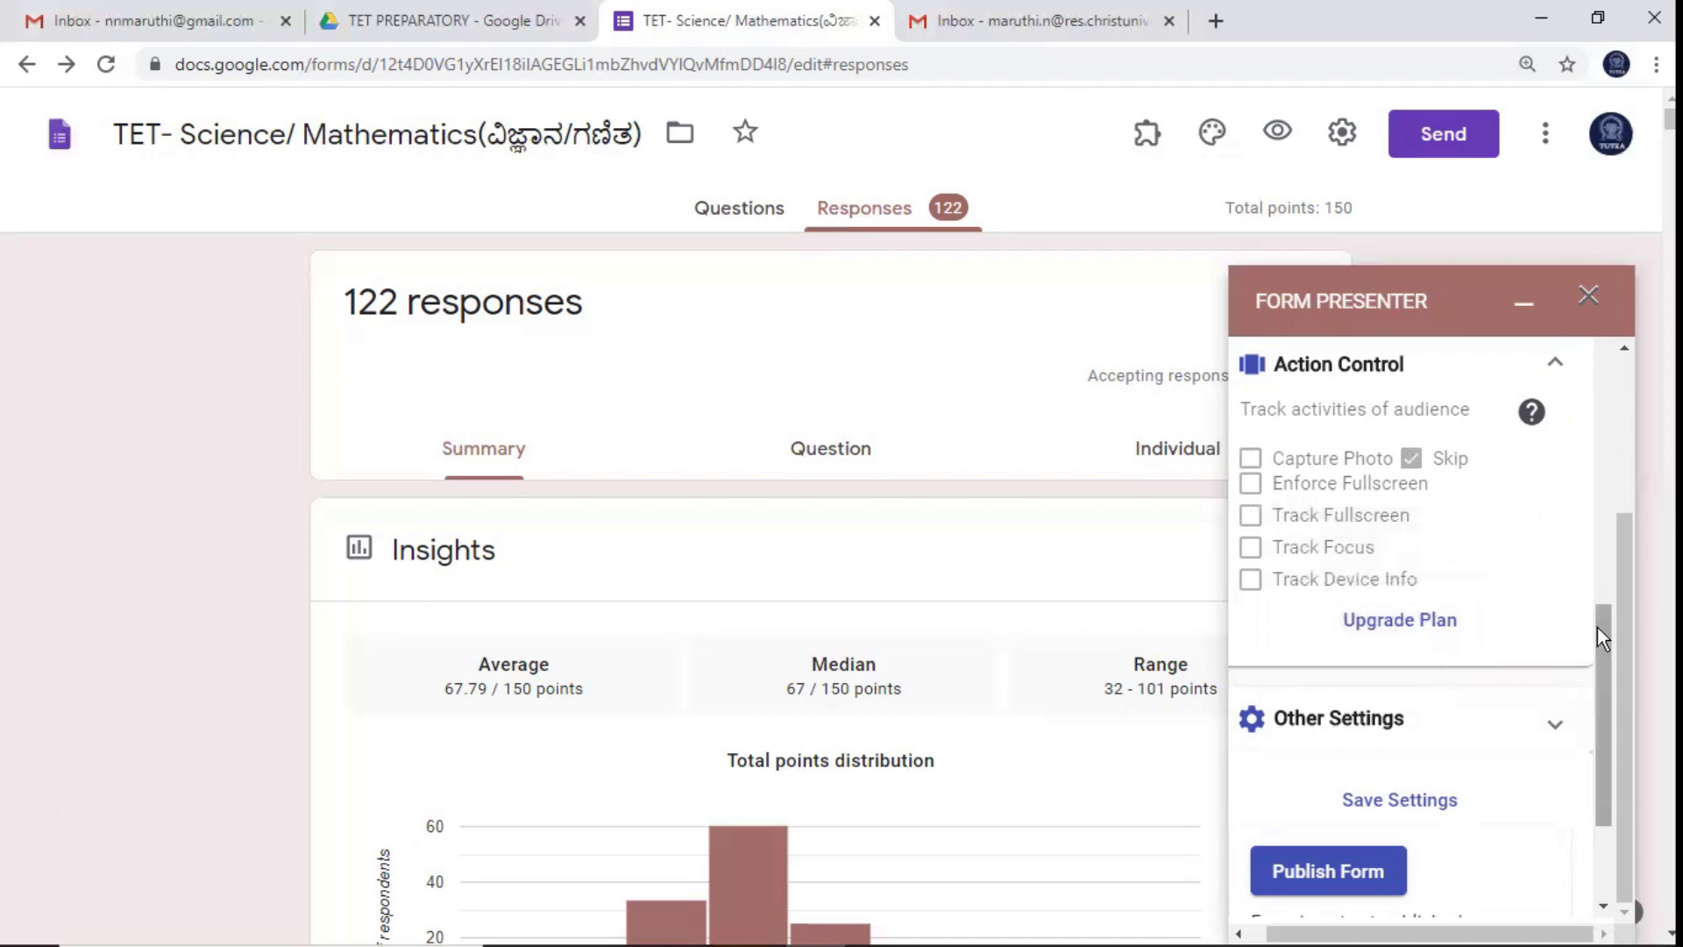
{"action": "left_click_drag", "start_coordinate": [1598, 627], "coordinate": [1606, 675]}
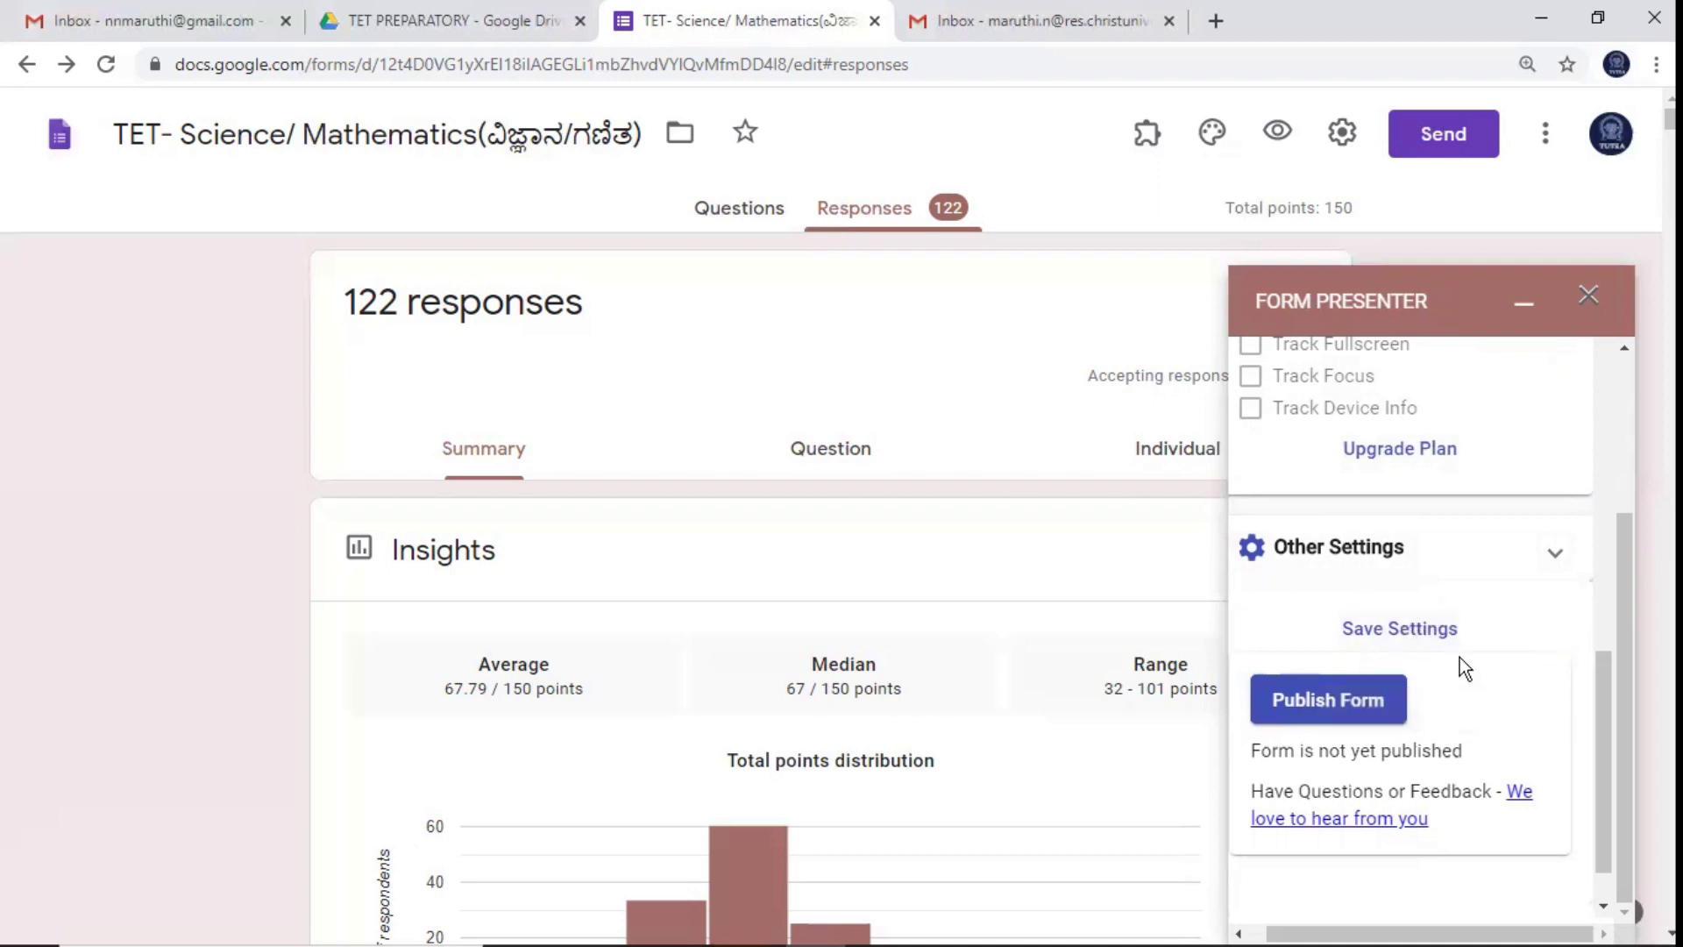
{"action": "left_click", "coordinate": [1403, 631]}
{"action": "left_click_drag", "start_coordinate": [1602, 708], "coordinate": [1564, 701]}
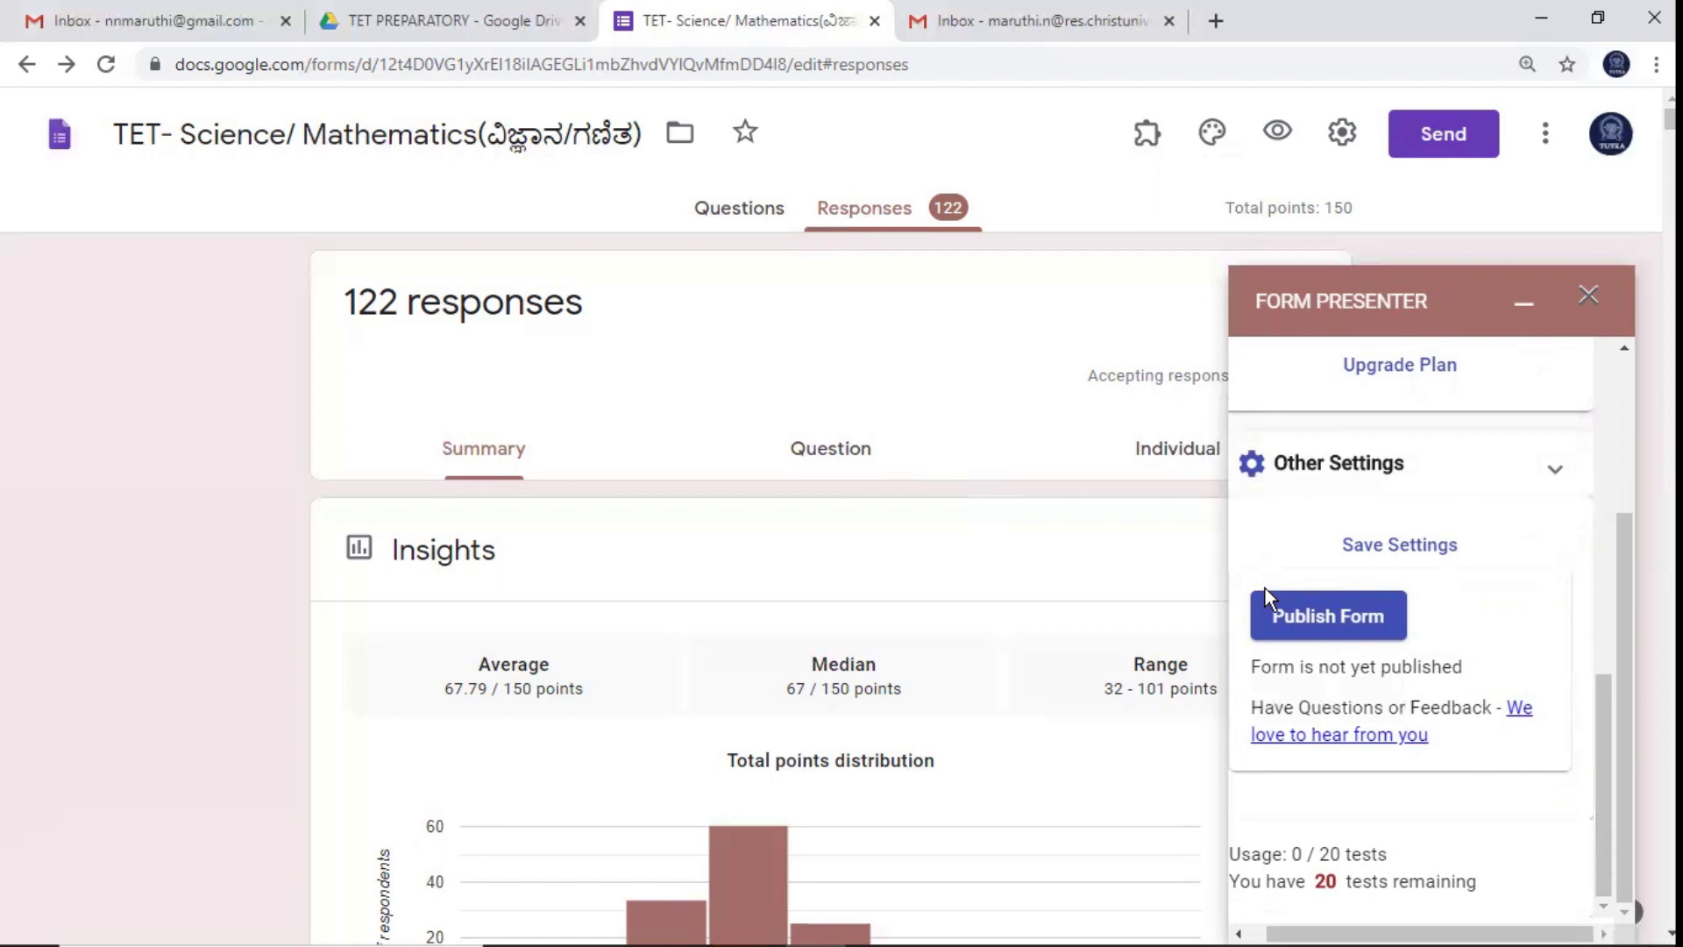
Publish TEST FORM through Form Presenter and copy its link to the clipboard.
{"action": "left_click", "coordinate": [1305, 611]}
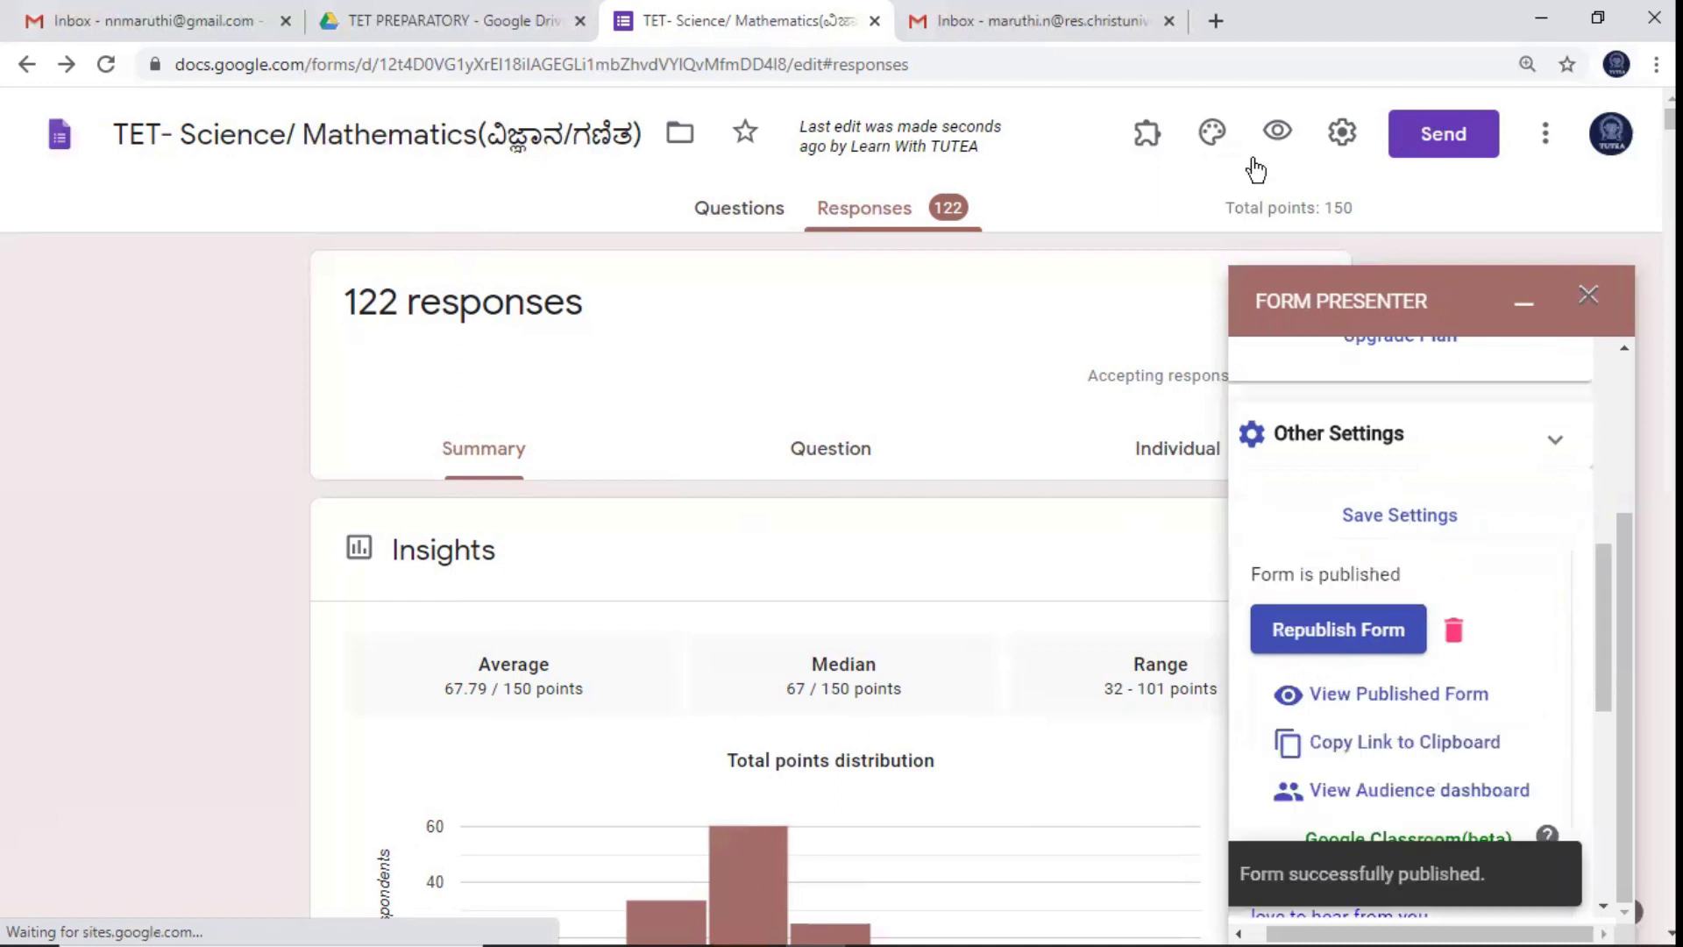
{"action": "left_click_drag", "start_coordinate": [1601, 603], "coordinate": [1597, 656]}
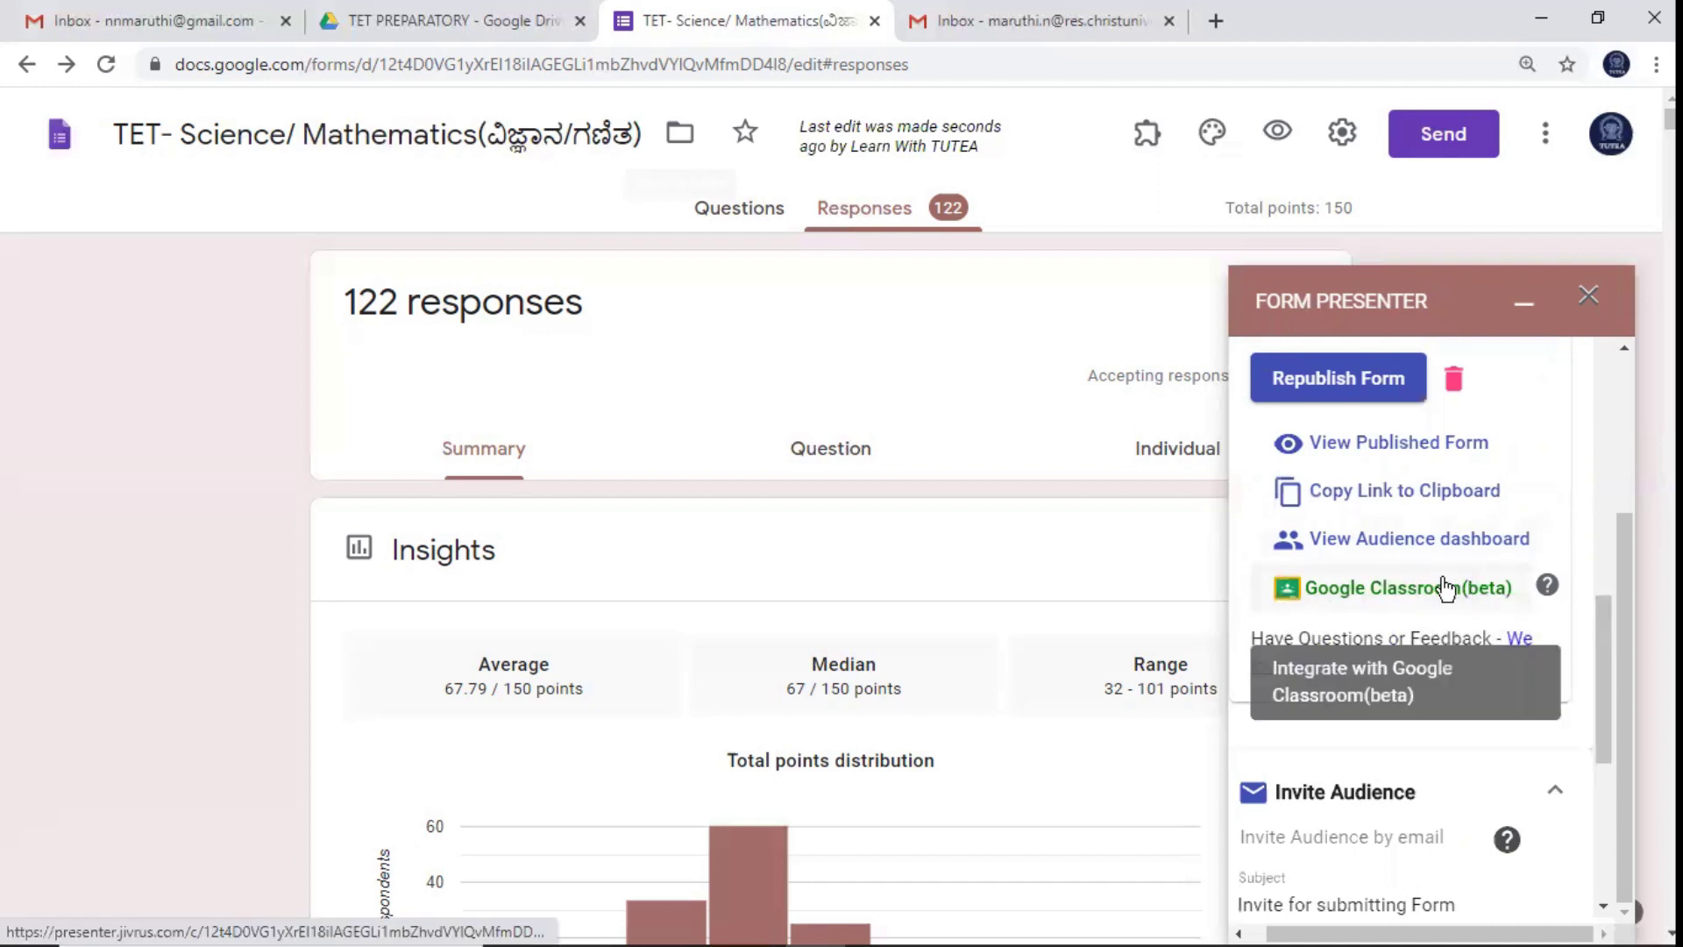
{"action": "left_click", "coordinate": [1372, 496]}
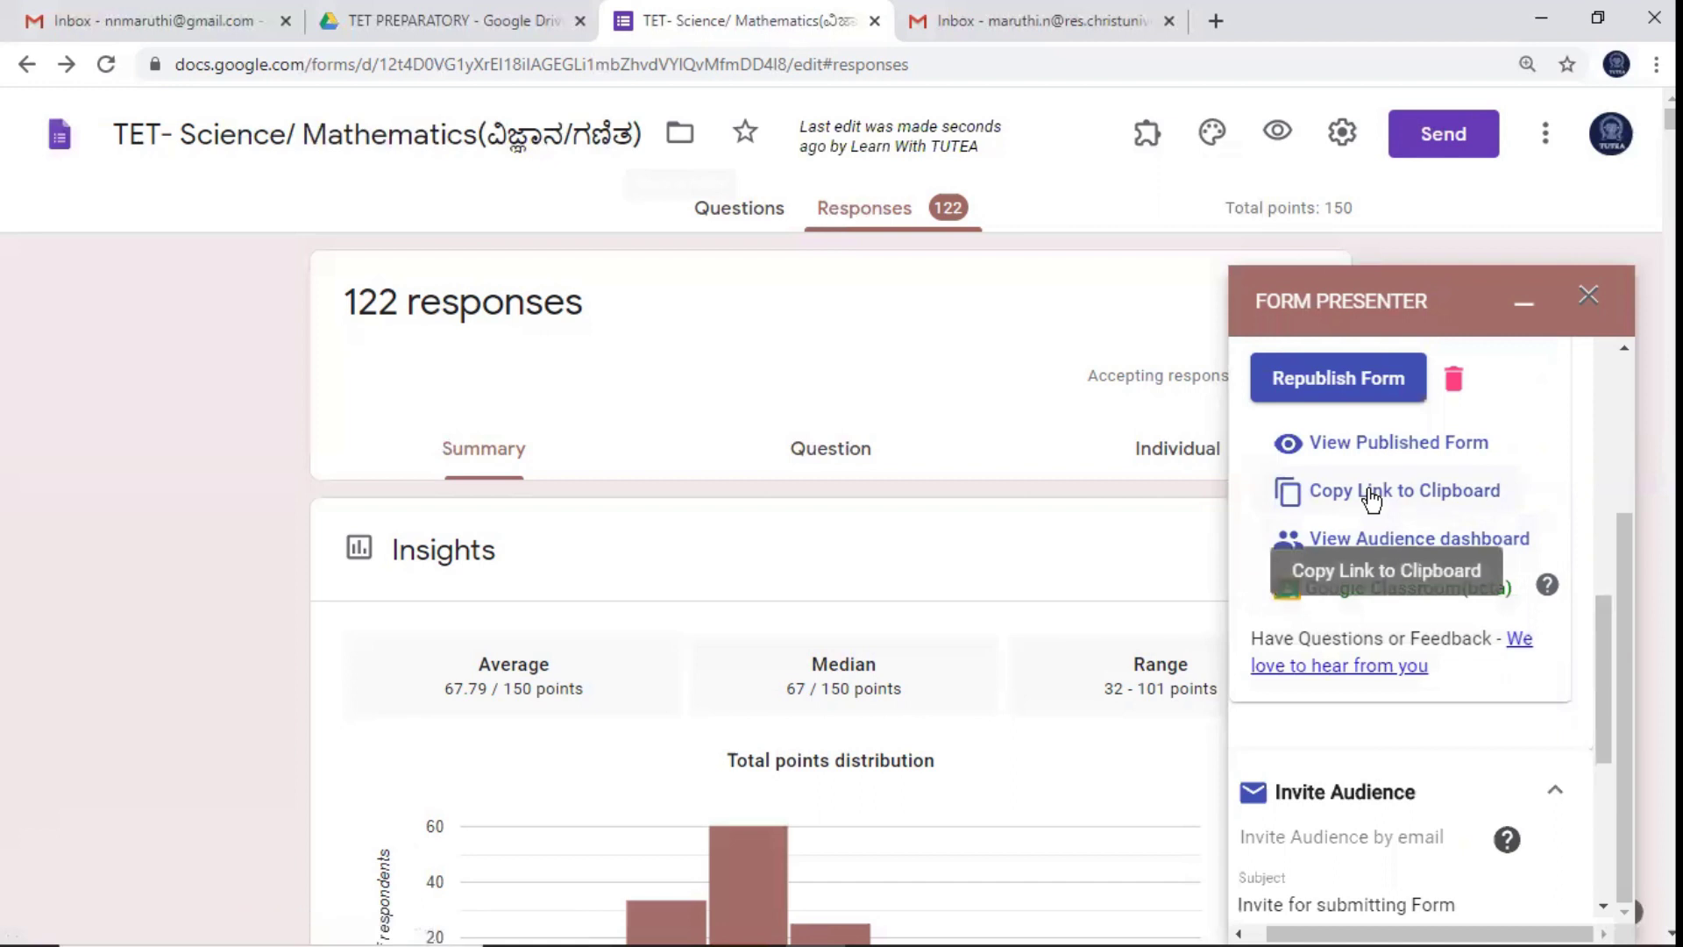